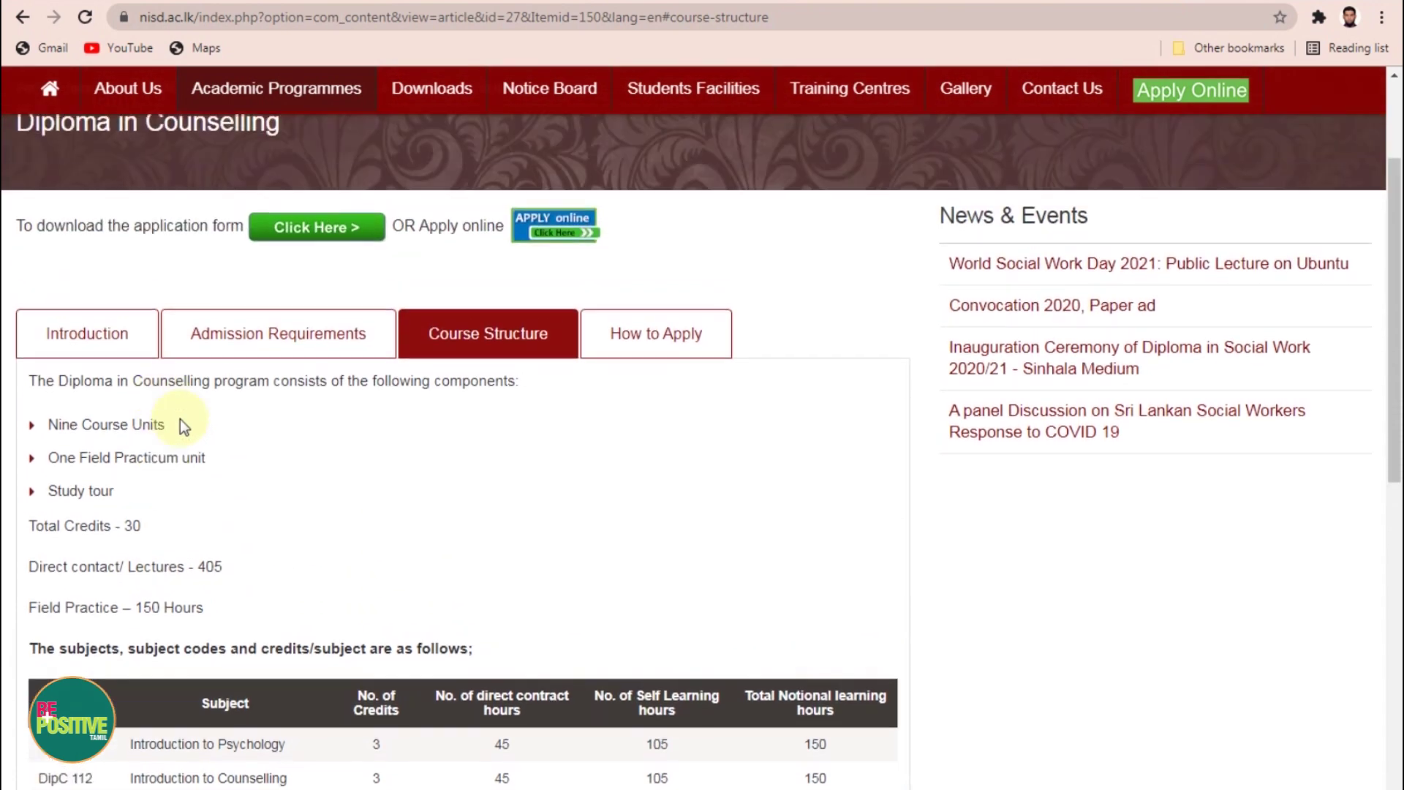
# Step: Open the How to Apply tab and look through the three-page application form PDF
pyautogui.click(631, 335)
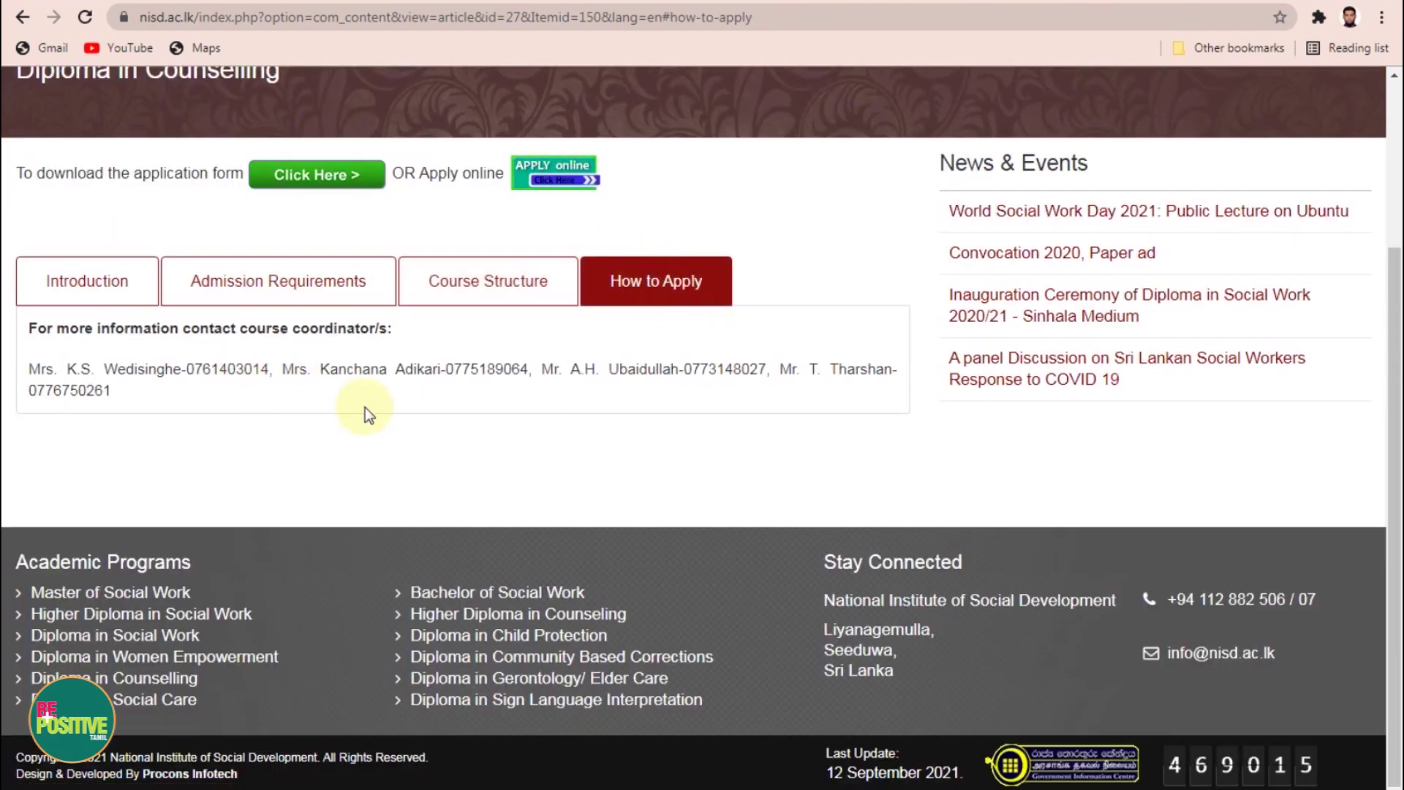
pyautogui.click(299, 177)
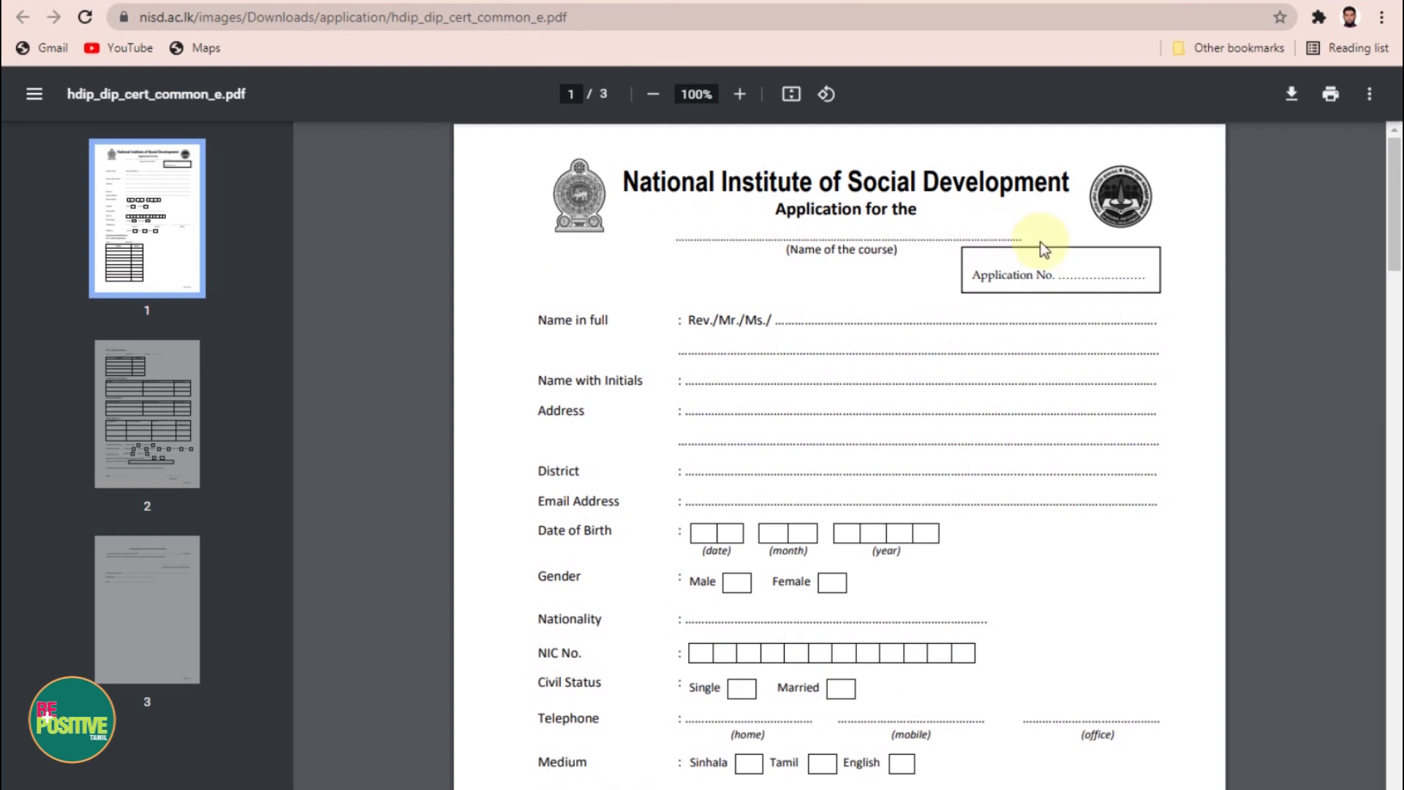
pyautogui.scroll(-5, 889, 512)
pyautogui.scroll(-12, 885, 559)
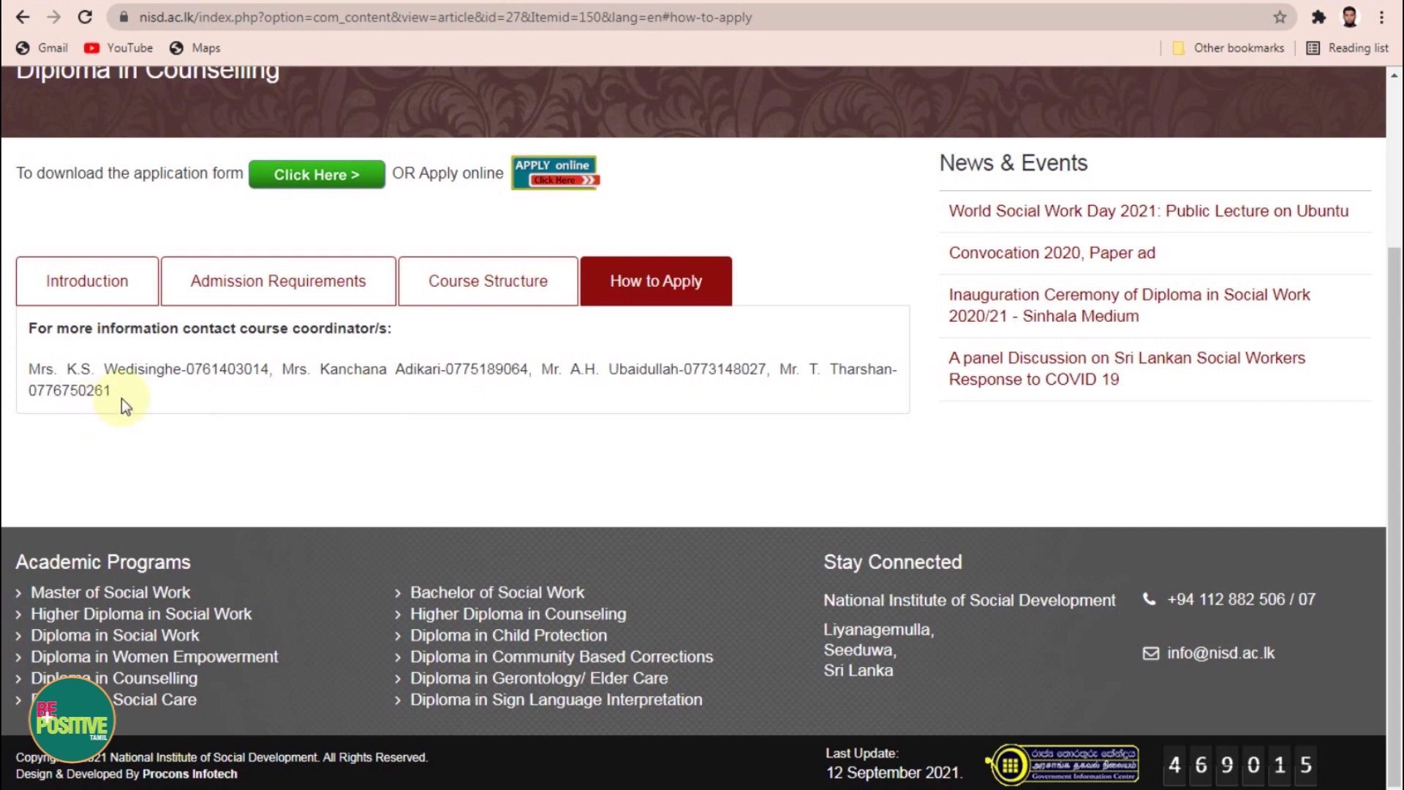
pyautogui.moveTo(121, 398); pyautogui.dragTo(33, 366)
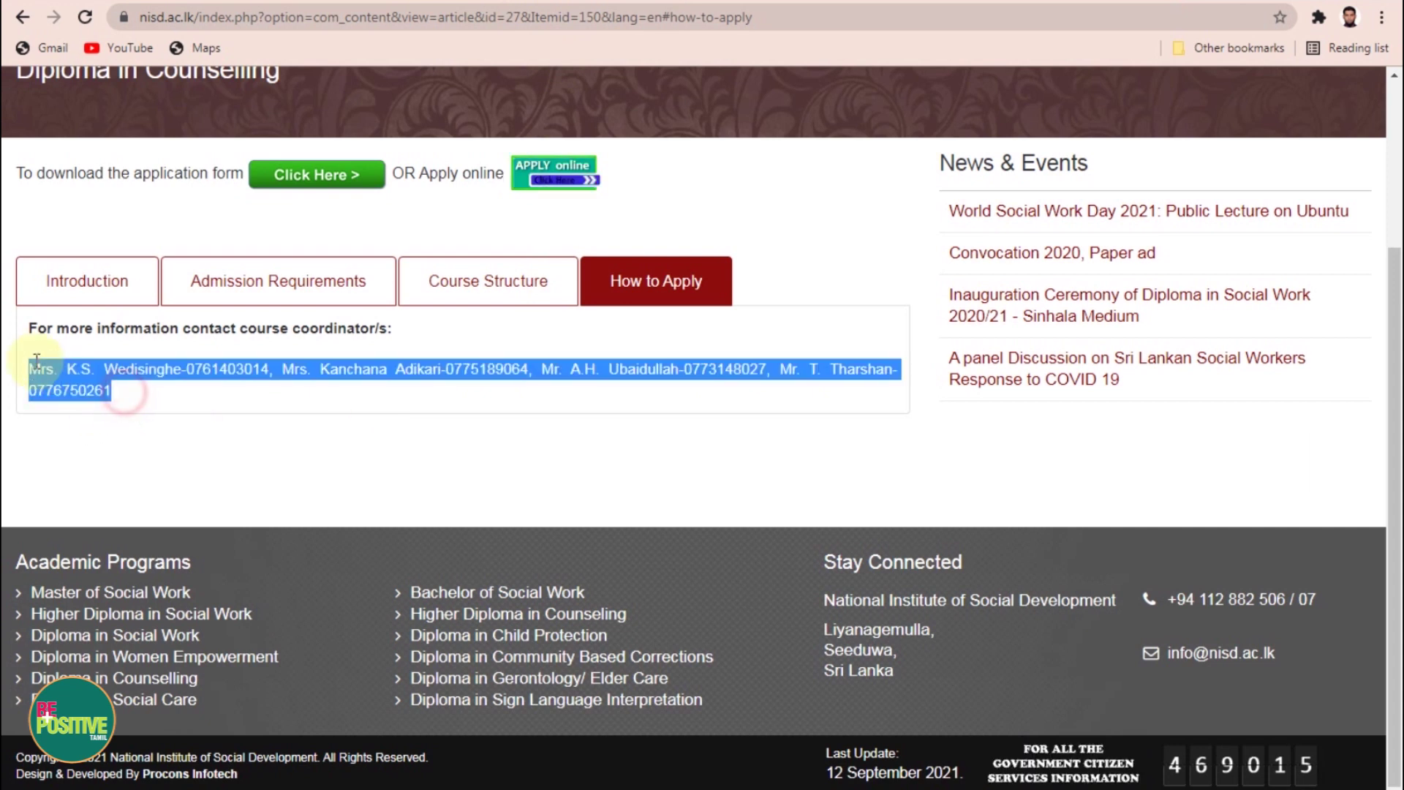
pyautogui.click(421, 351)
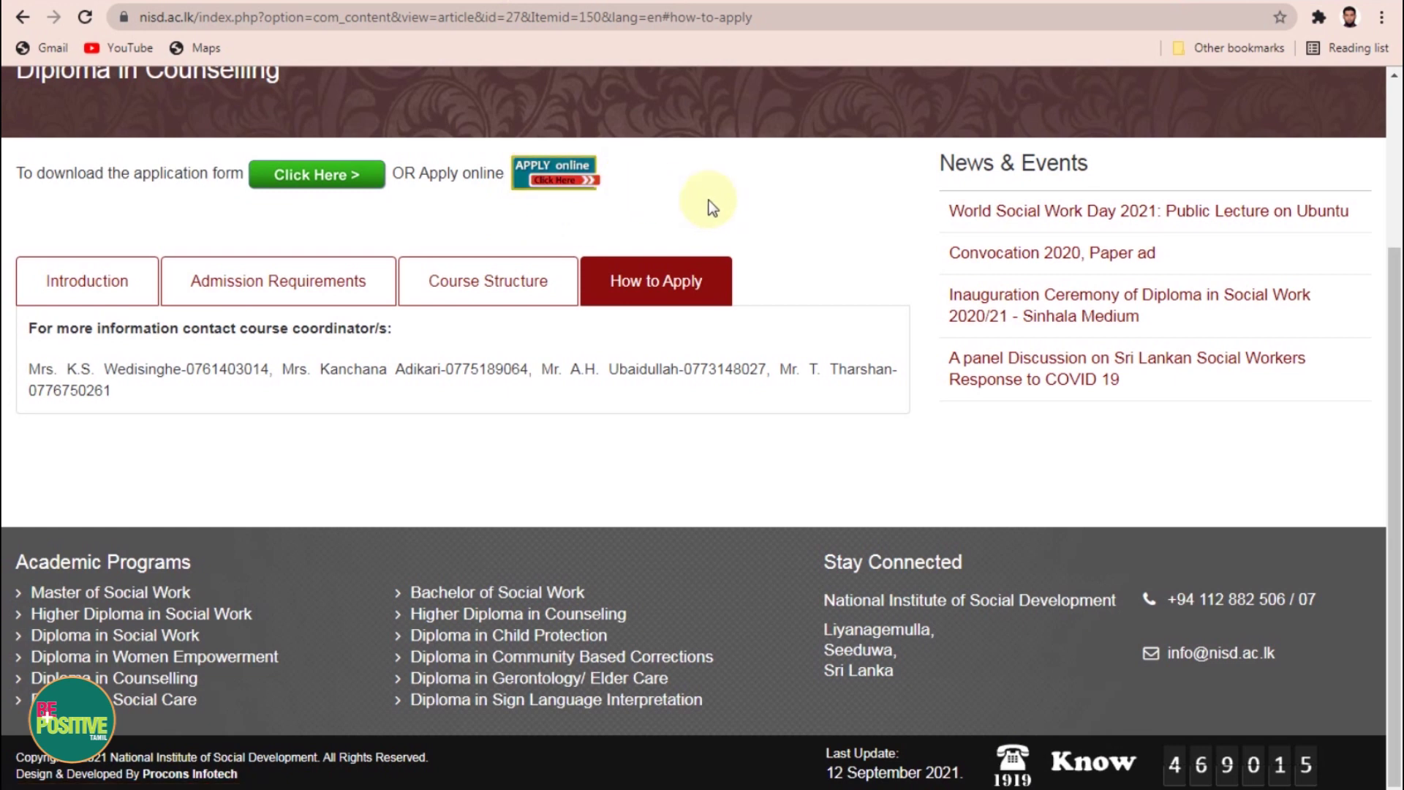
# Step: Start the online application from the APPLY online button and dismiss the pop-up
pyautogui.click(553, 183)
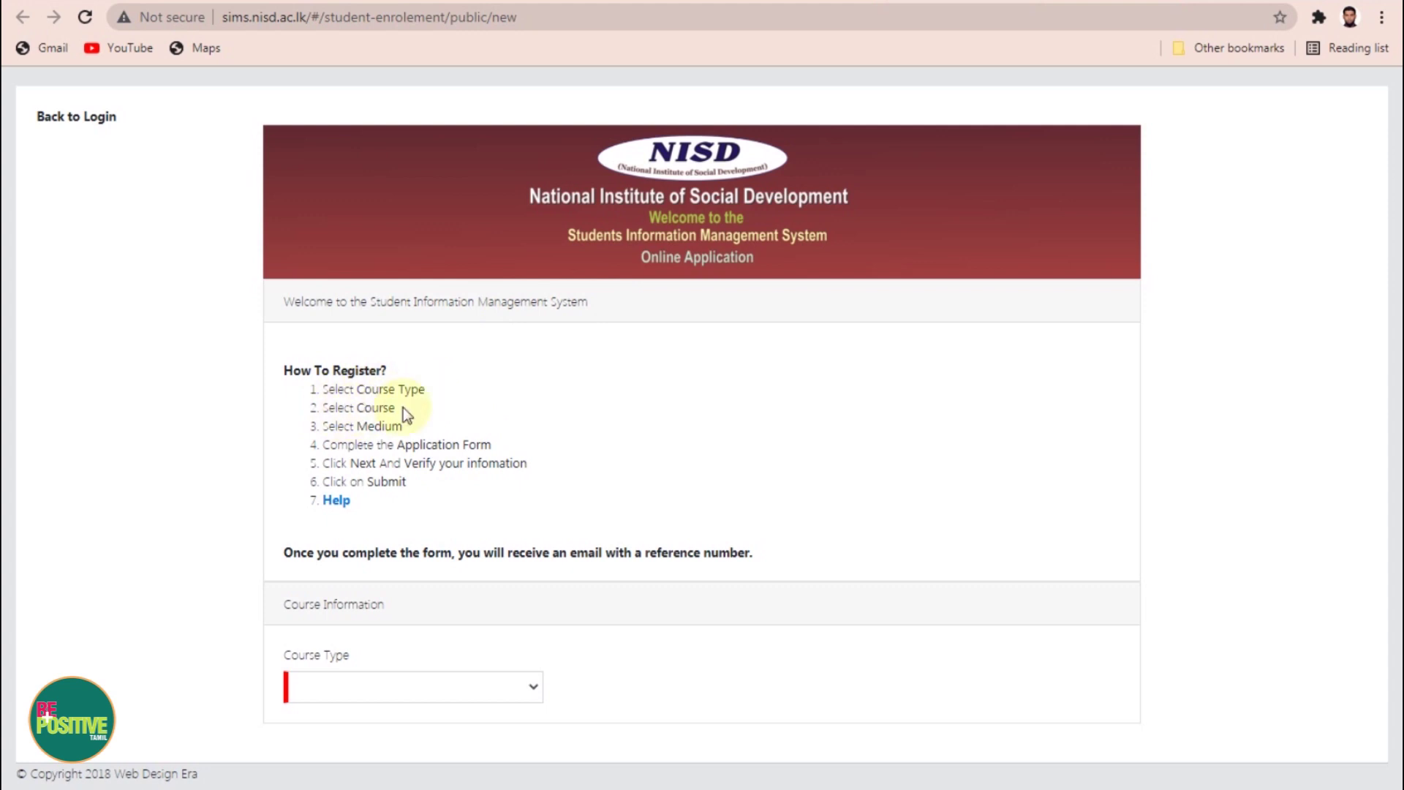
pyautogui.click(936, 187)
pyautogui.click(391, 684)
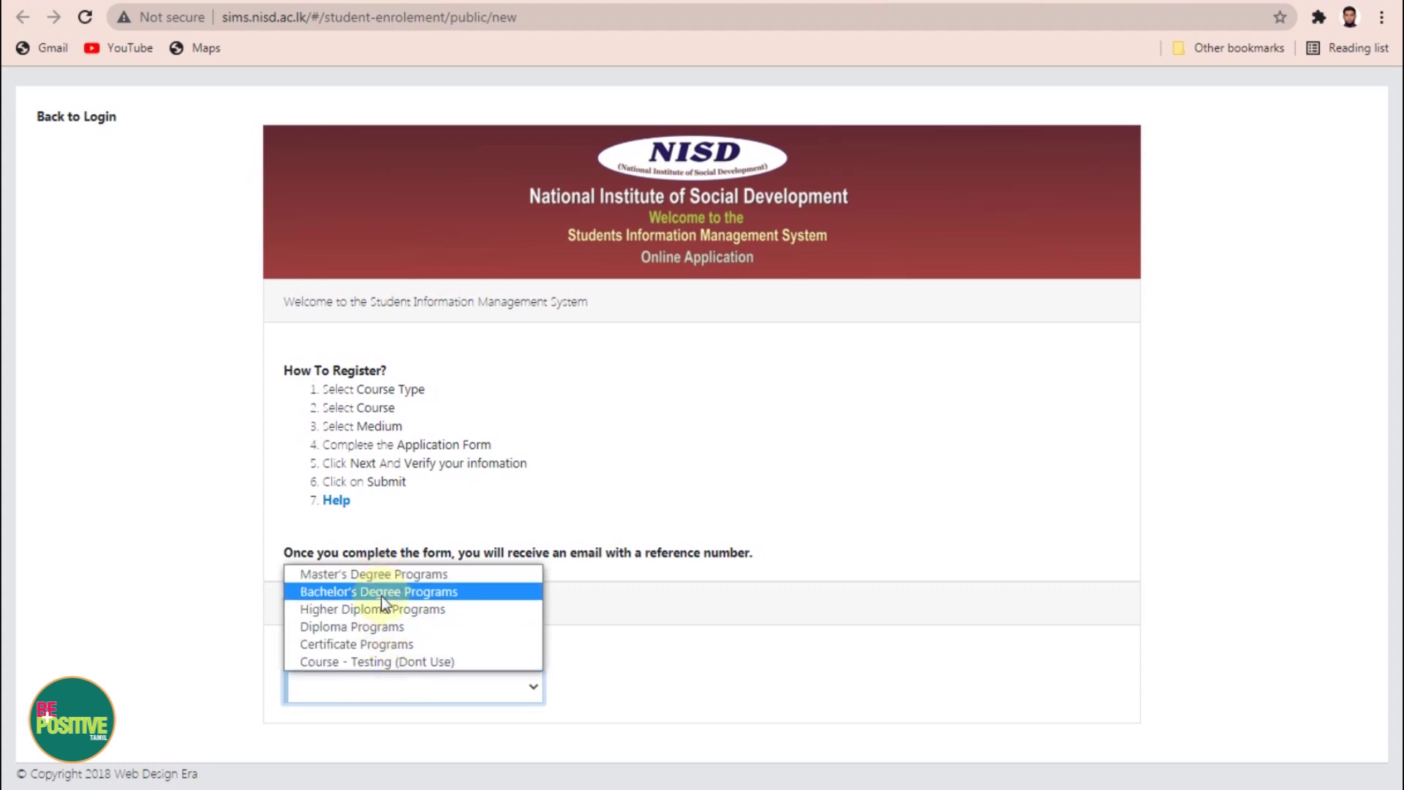
# Step: Choose Diploma Programs as the course type and Diploma in Counselling as the course
pyautogui.click(340, 628)
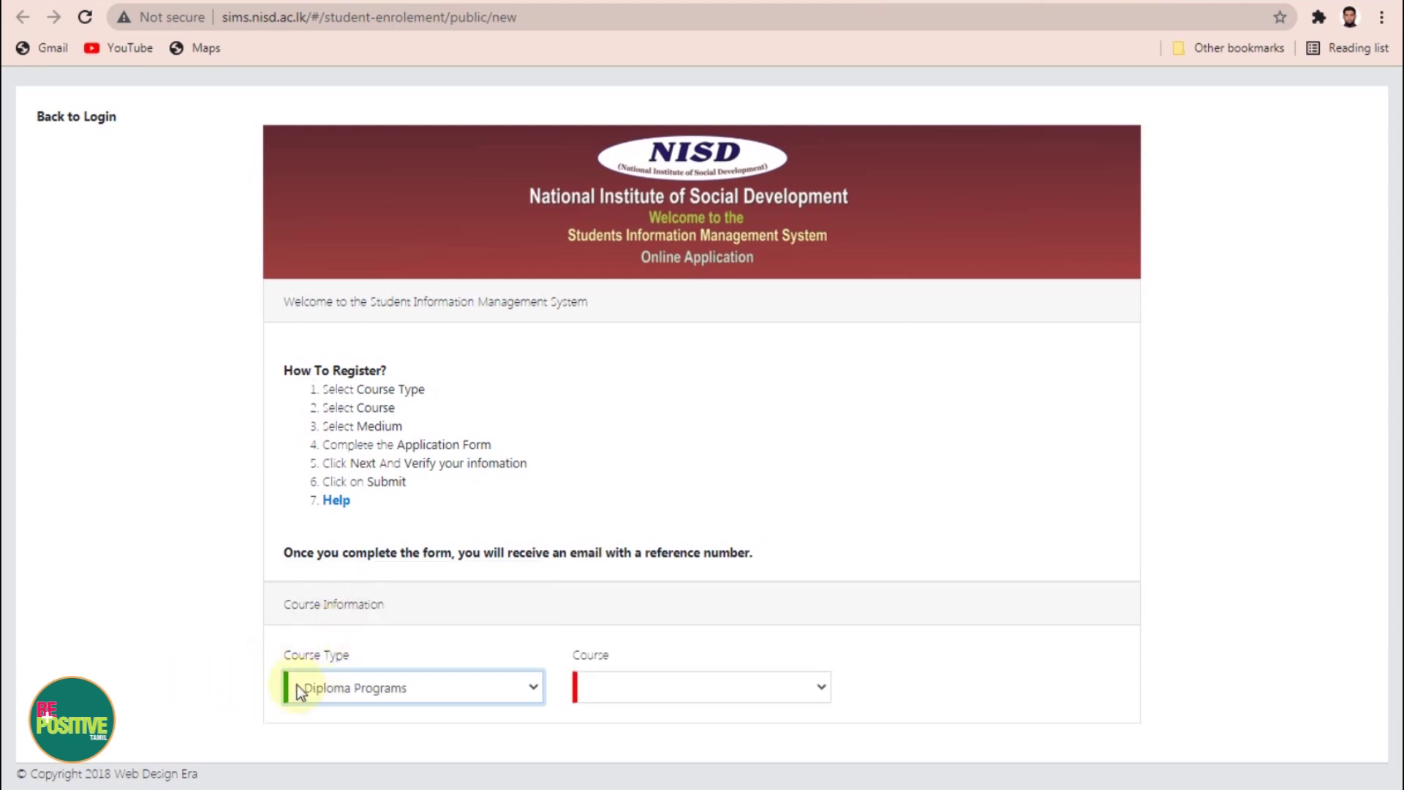
pyautogui.click(600, 680)
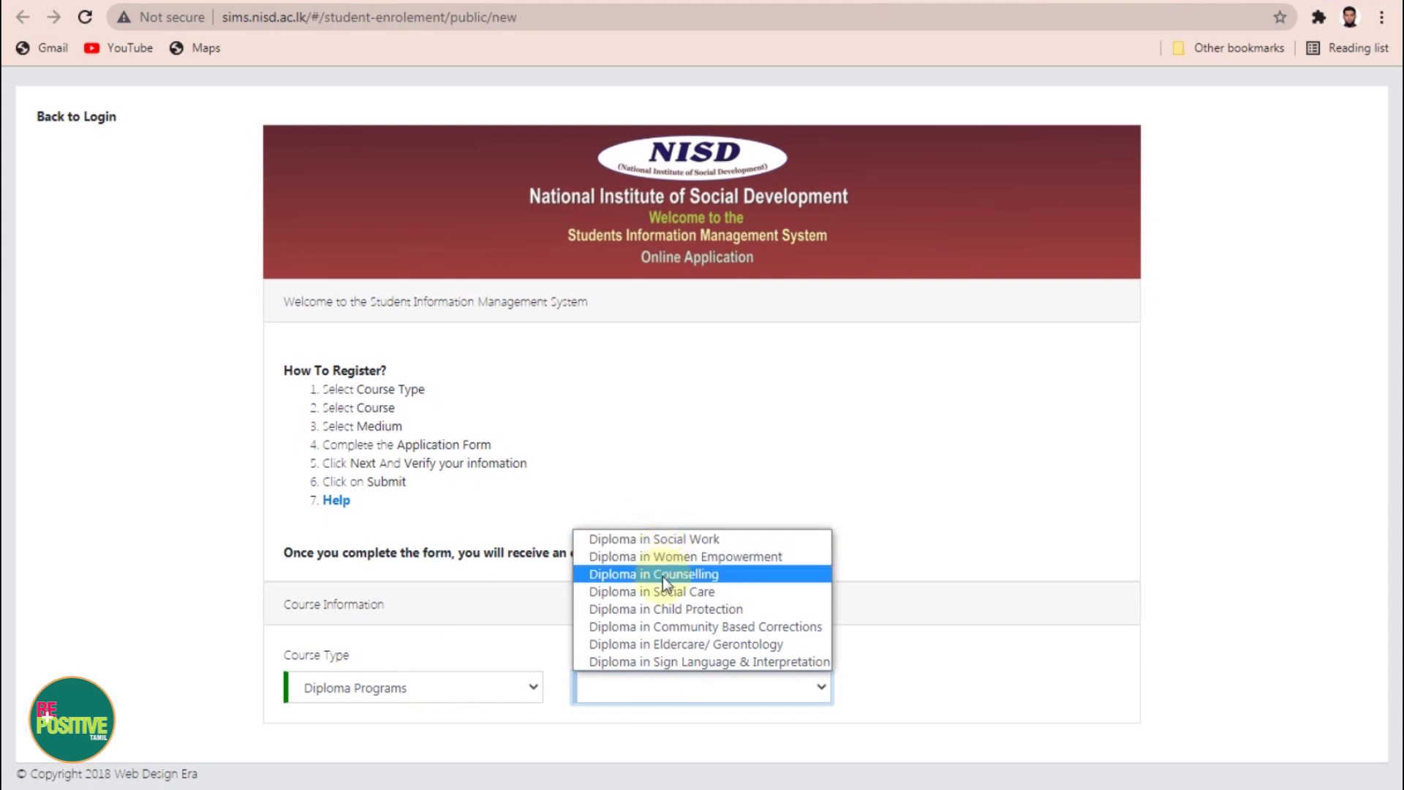
pyautogui.click(713, 575)
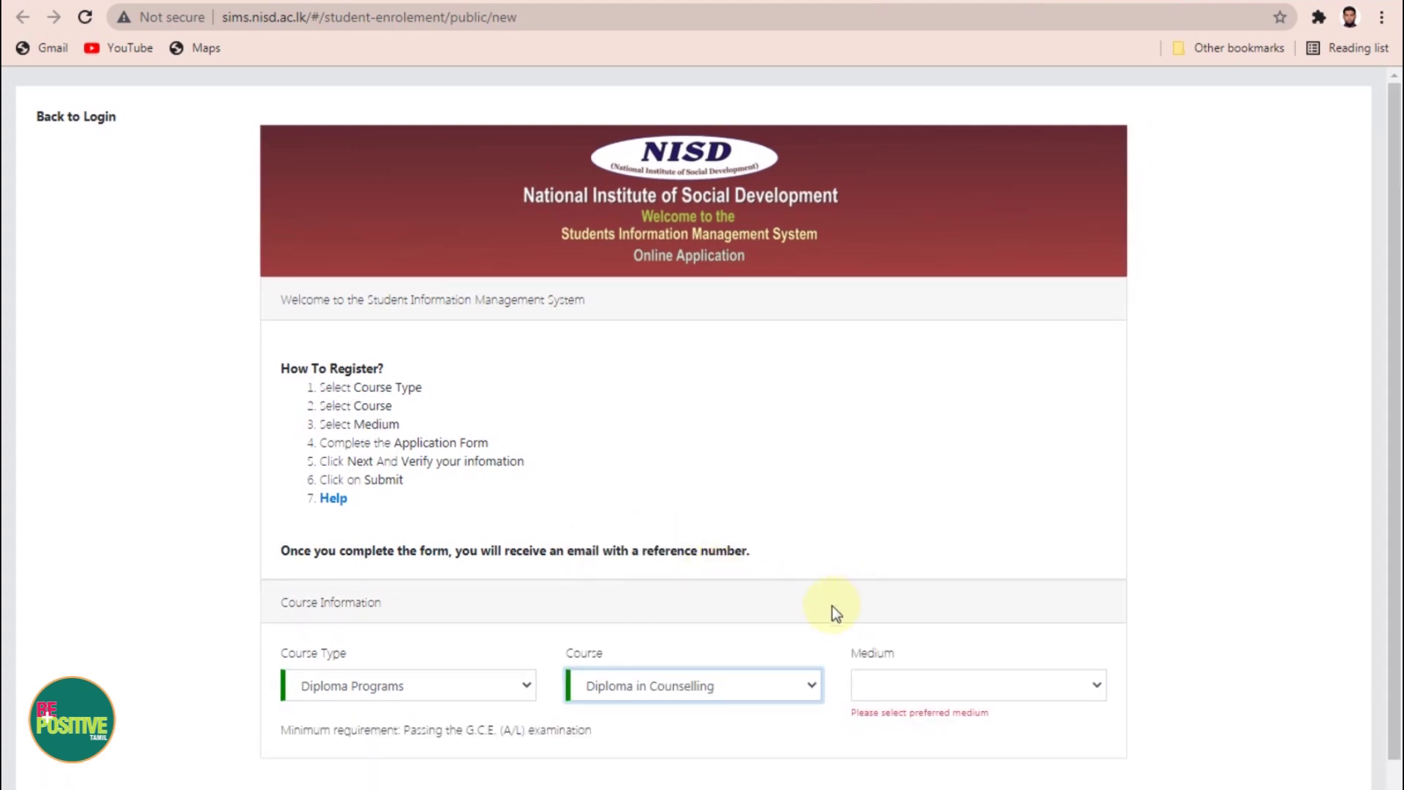
pyautogui.scroll(-1, 833, 606)
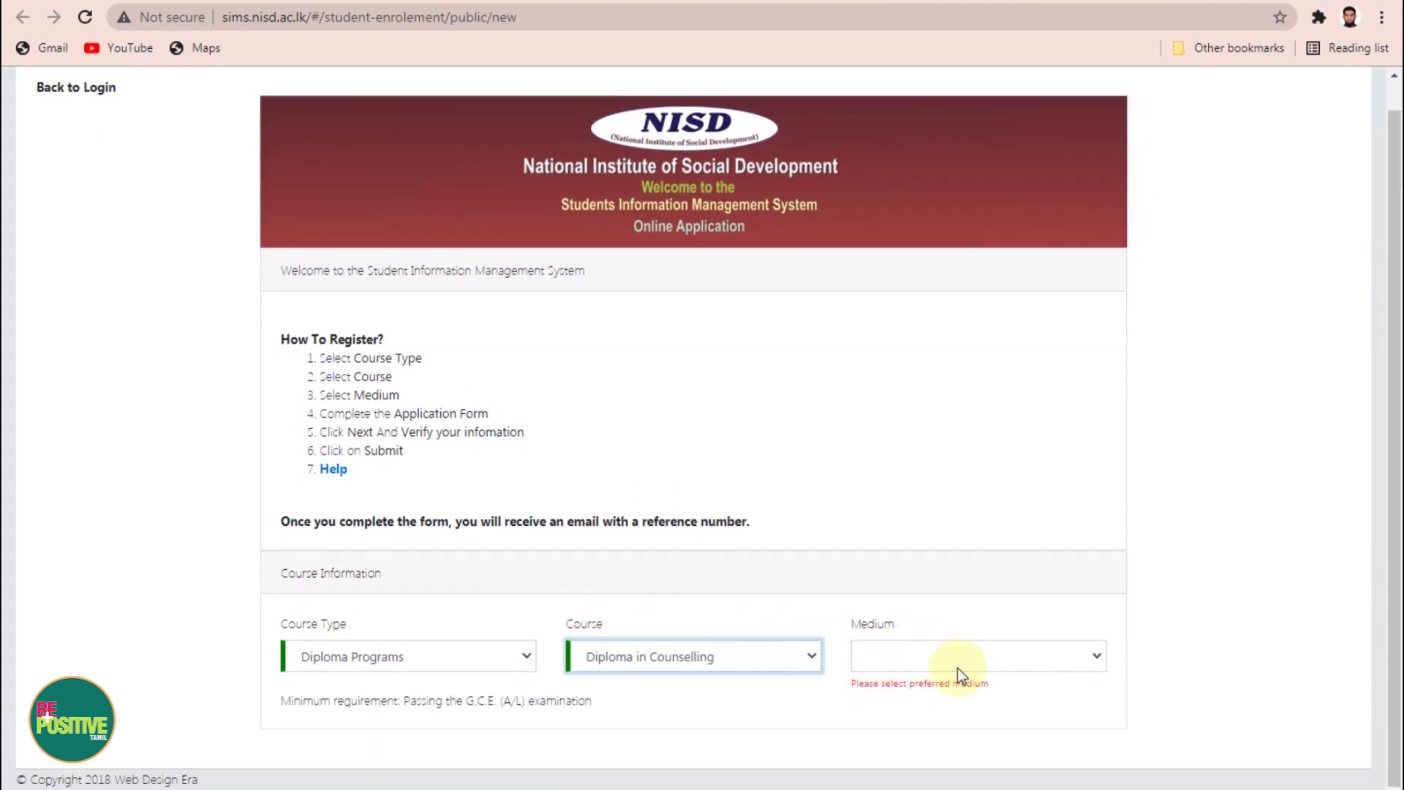
pyautogui.click(1011, 656)
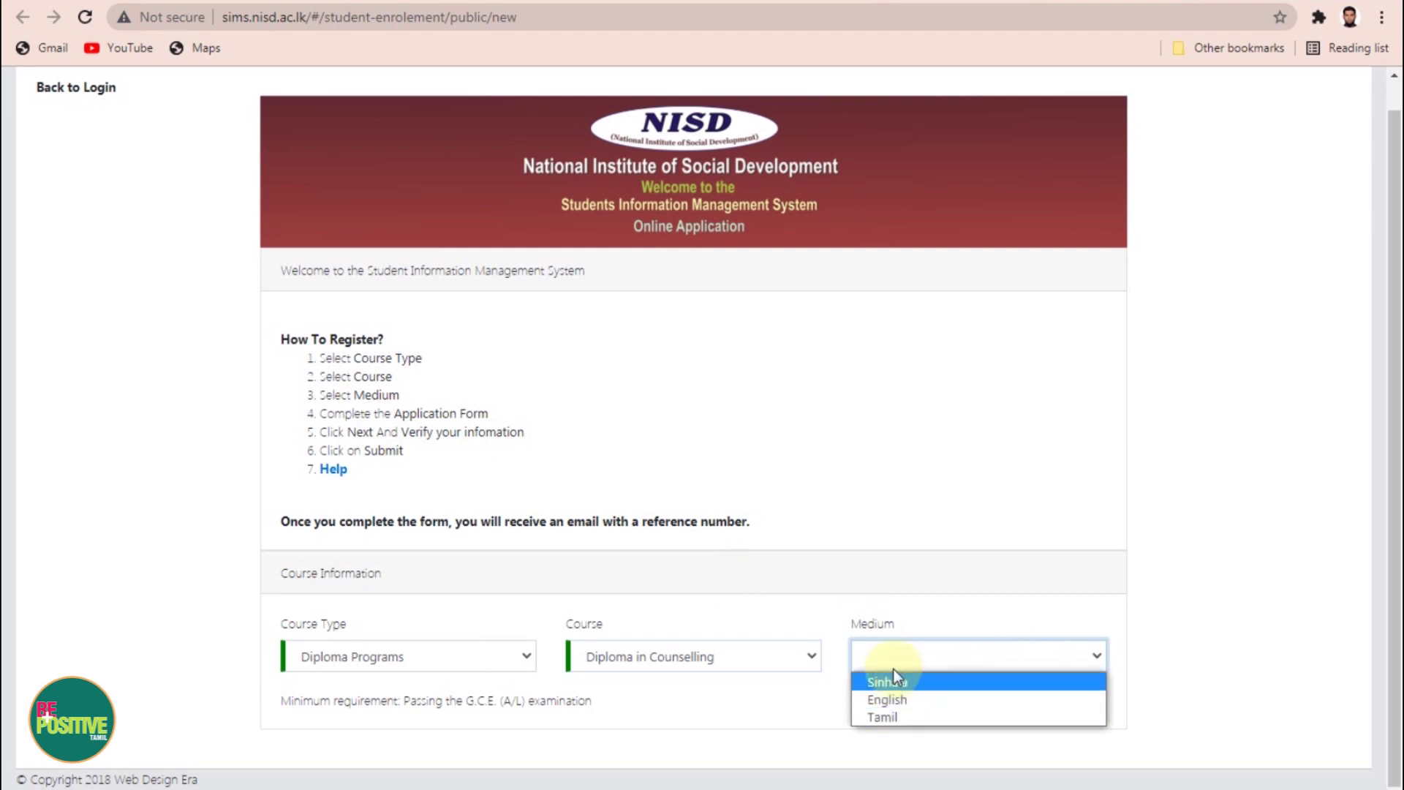
# Step: Set the medium to Tamil and fill the Email Address from the saved suggestion
pyautogui.click(897, 717)
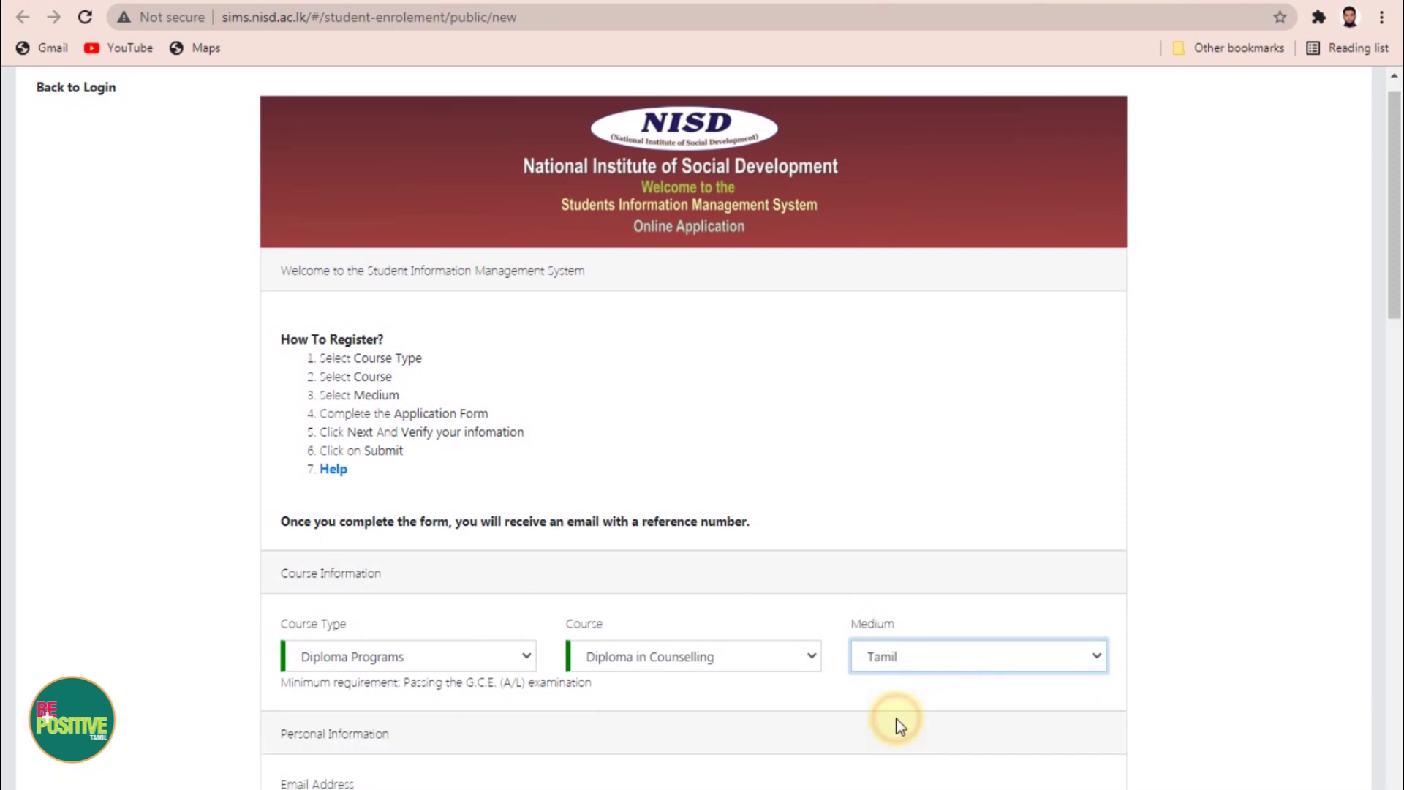
pyautogui.scroll(-5, 933, 651)
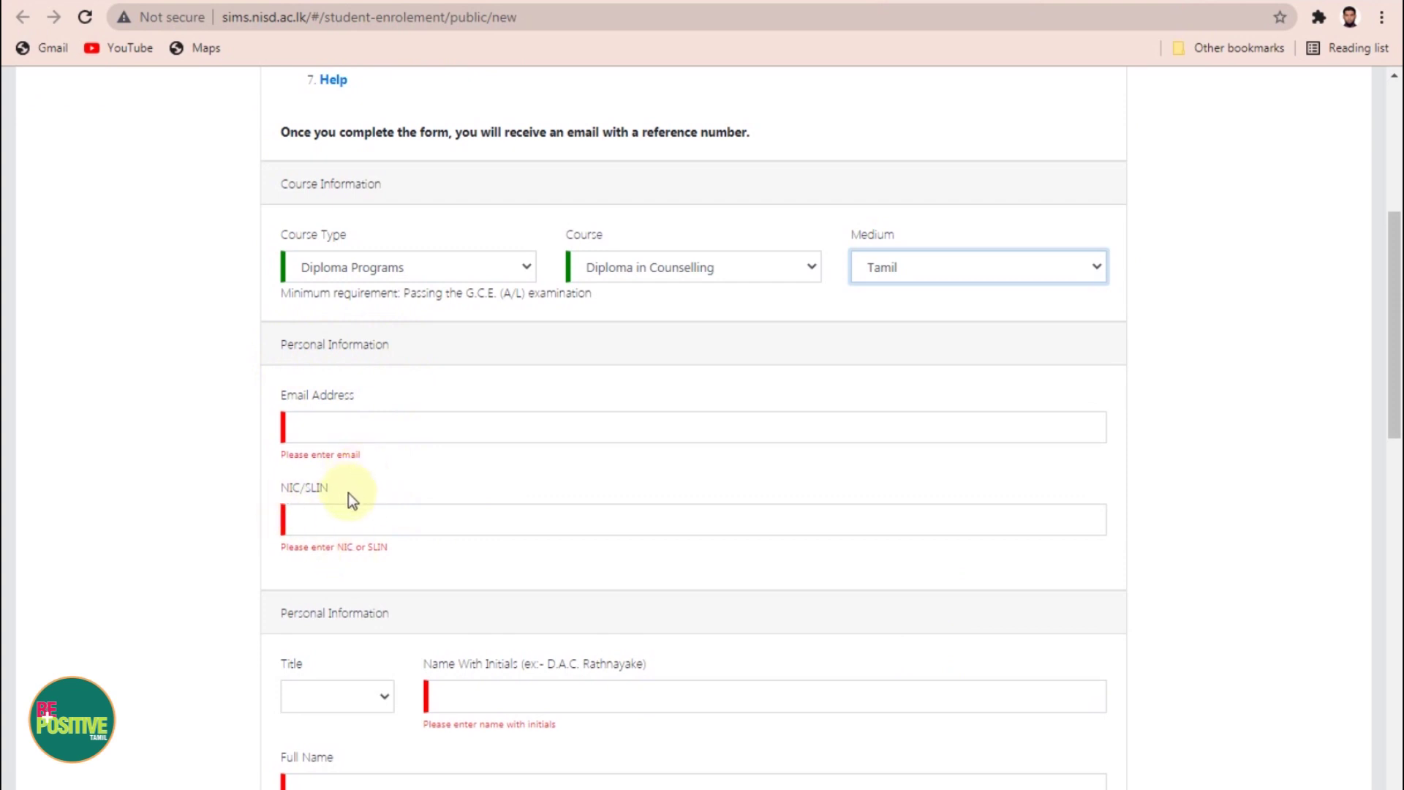
pyautogui.scroll(-1, 350, 497)
pyautogui.click(324, 321)
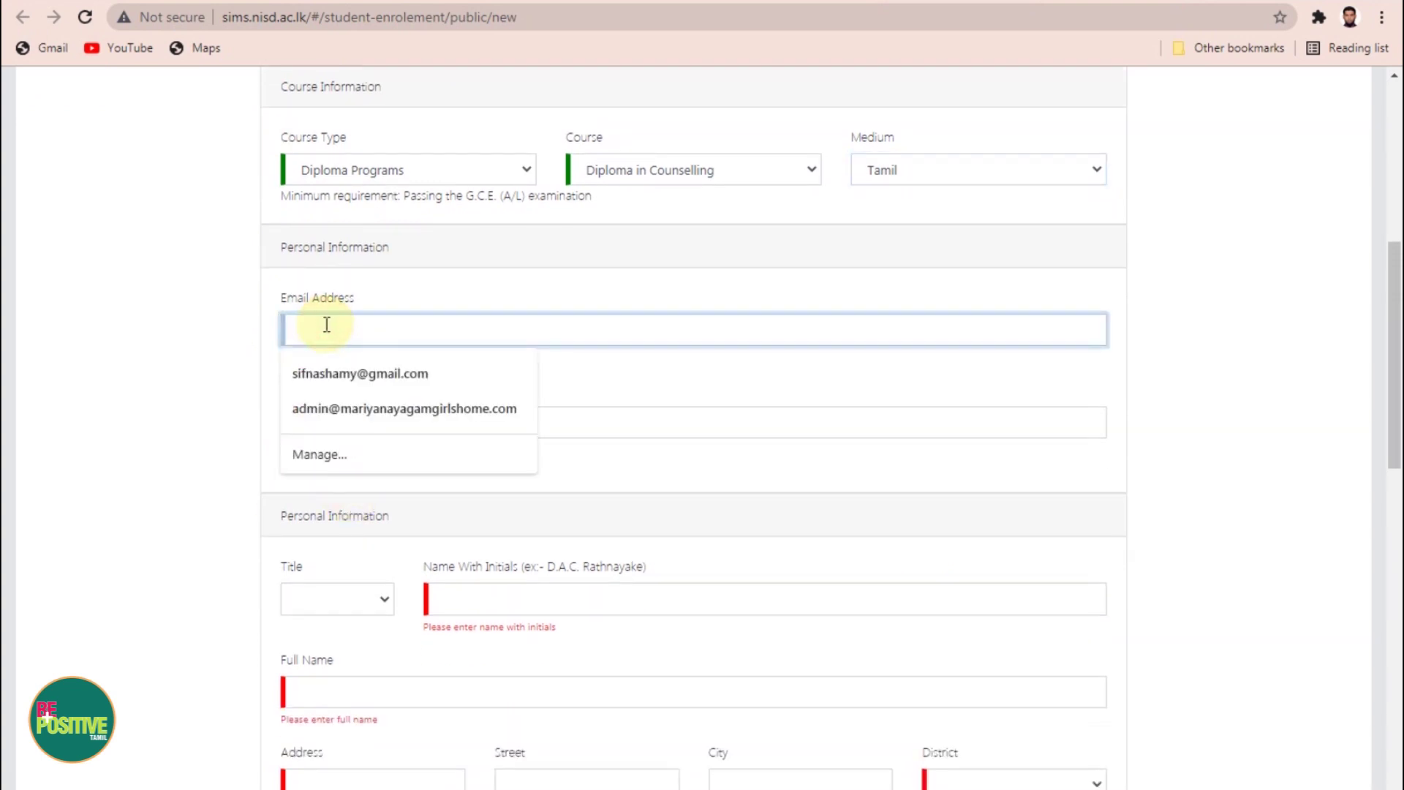
pyautogui.click(326, 372)
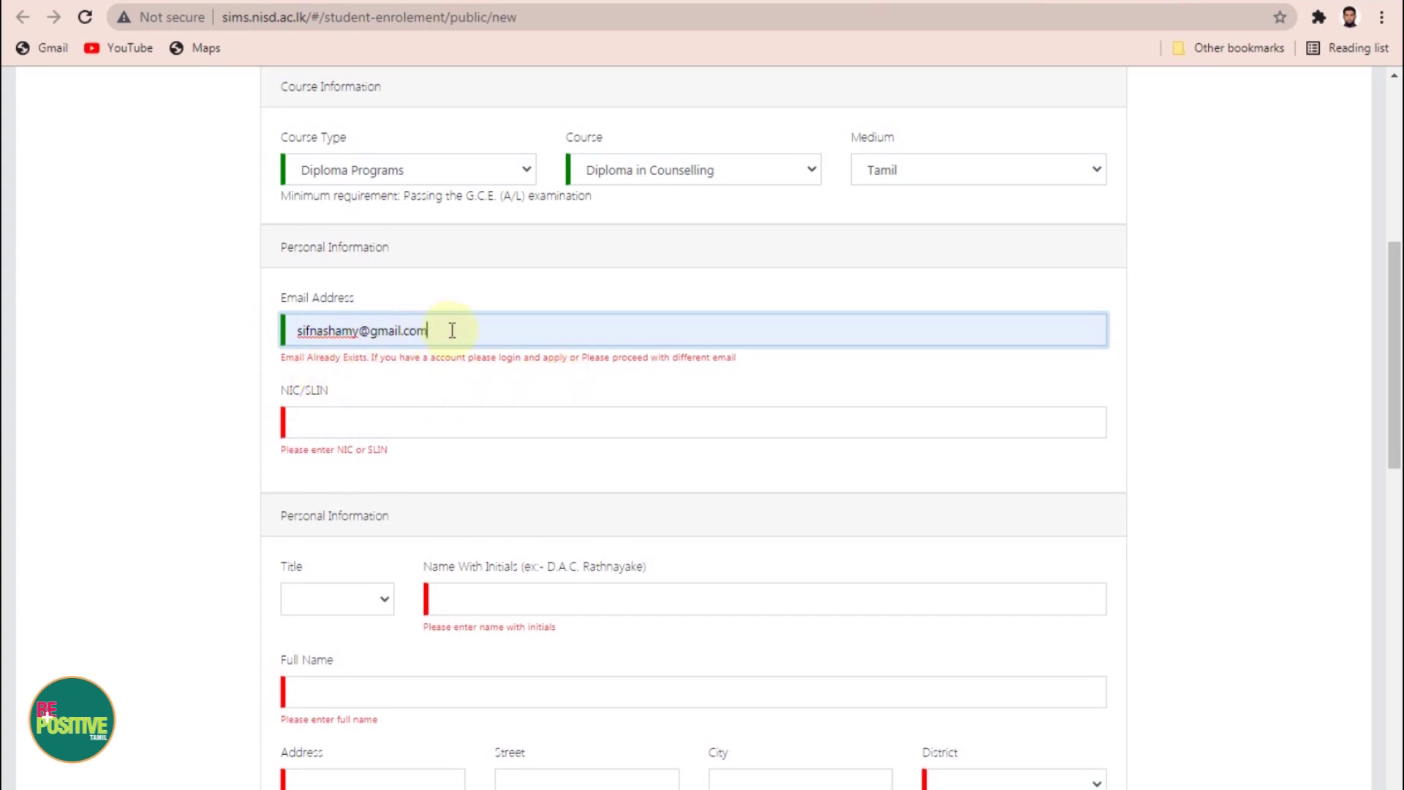
# Step: Enter the applicant's NIC number in the NIC/SLIN field
pyautogui.click(831, 432)
pyautogui.scroll(2, 831, 438)
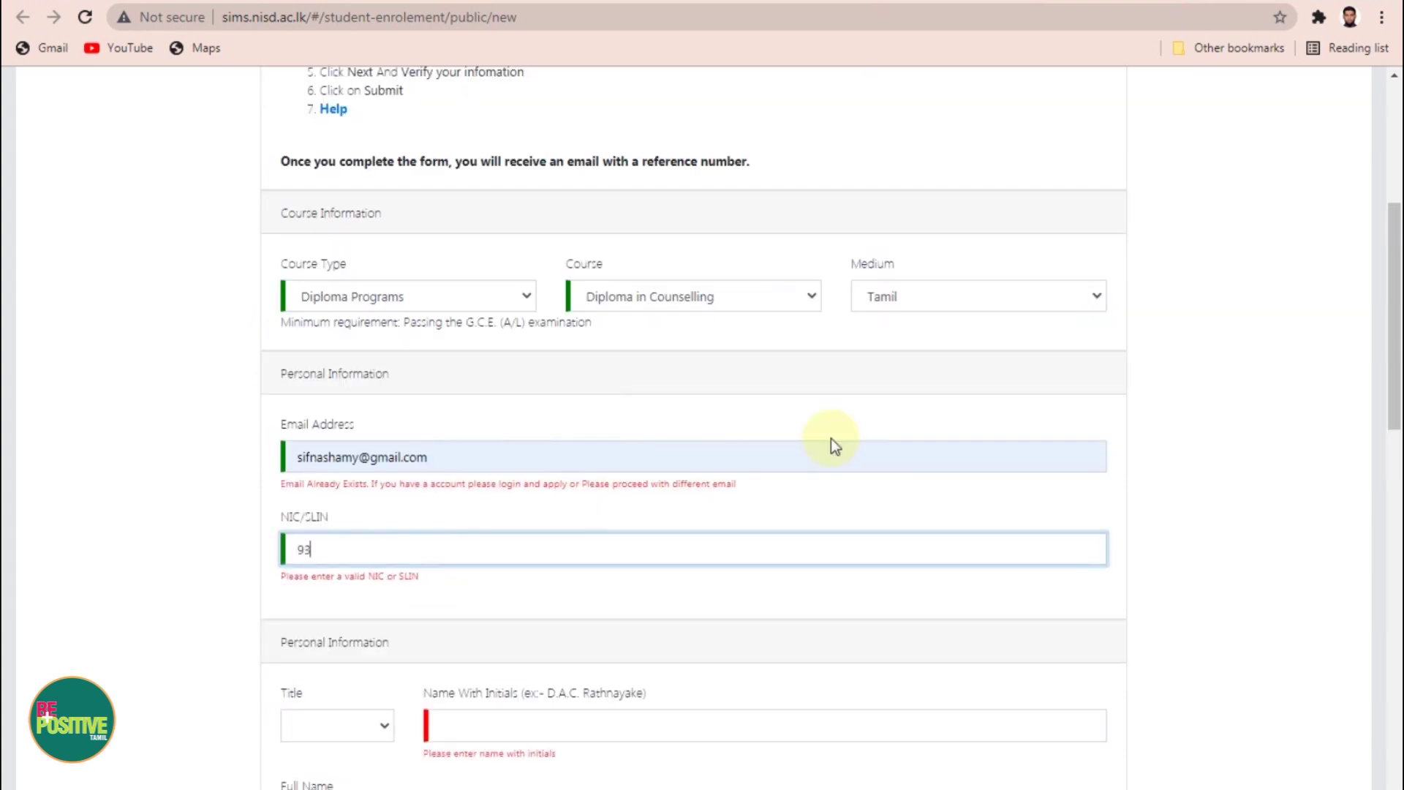
pyautogui.click(1235, 624)
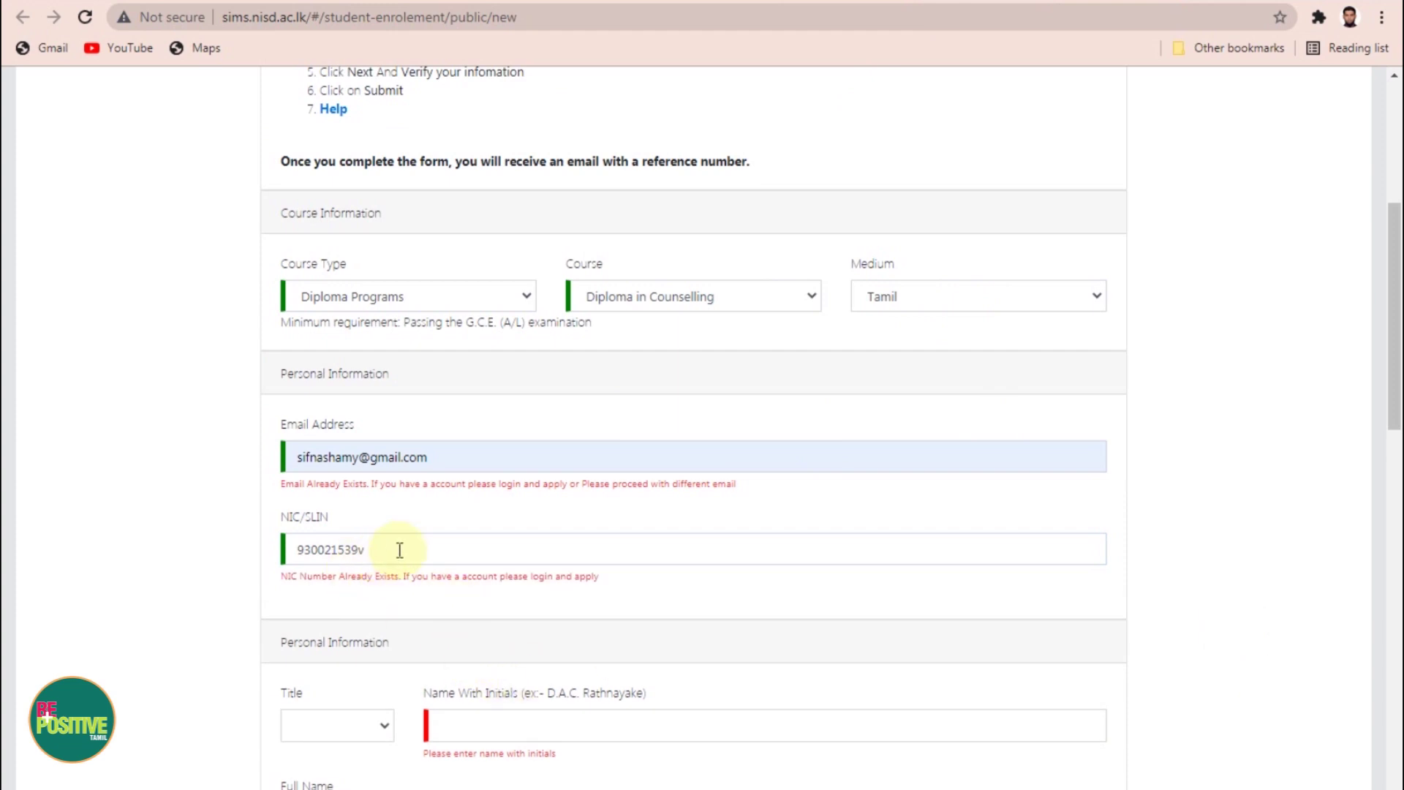
pyautogui.scroll(-5, 399, 548)
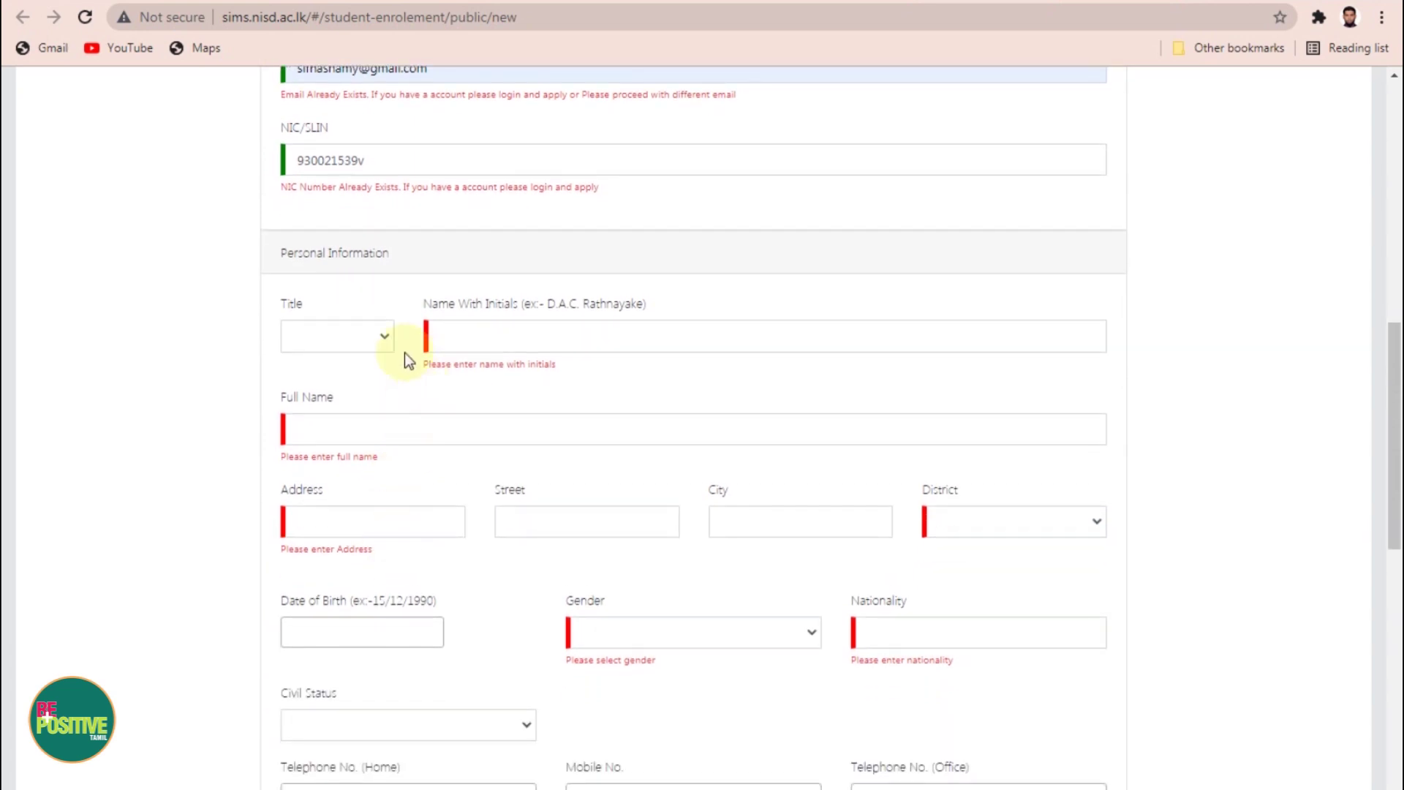
# Step: Choose Mr as the title and clear the example text from the name field
pyautogui.click(366, 335)
pyautogui.click(313, 362)
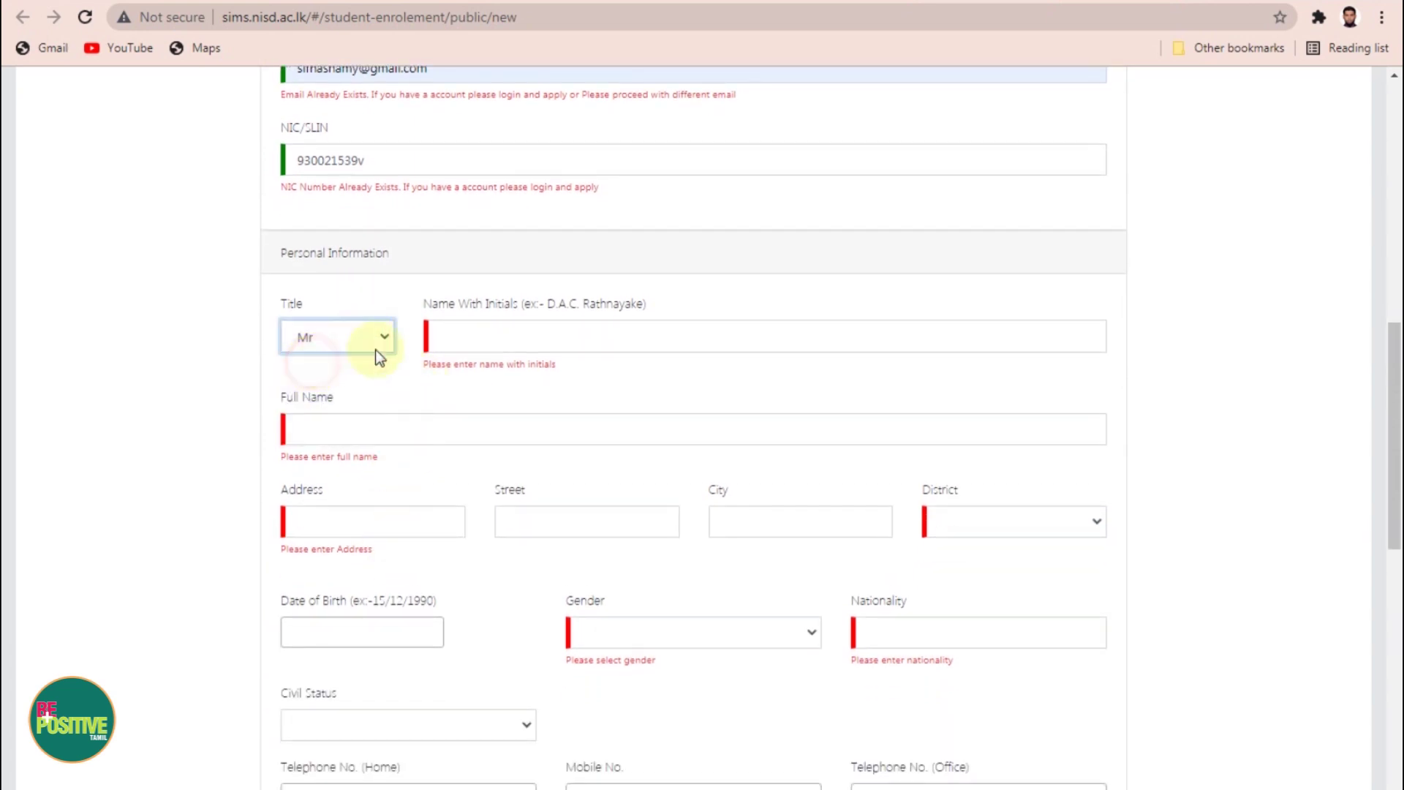
pyautogui.click(486, 332)
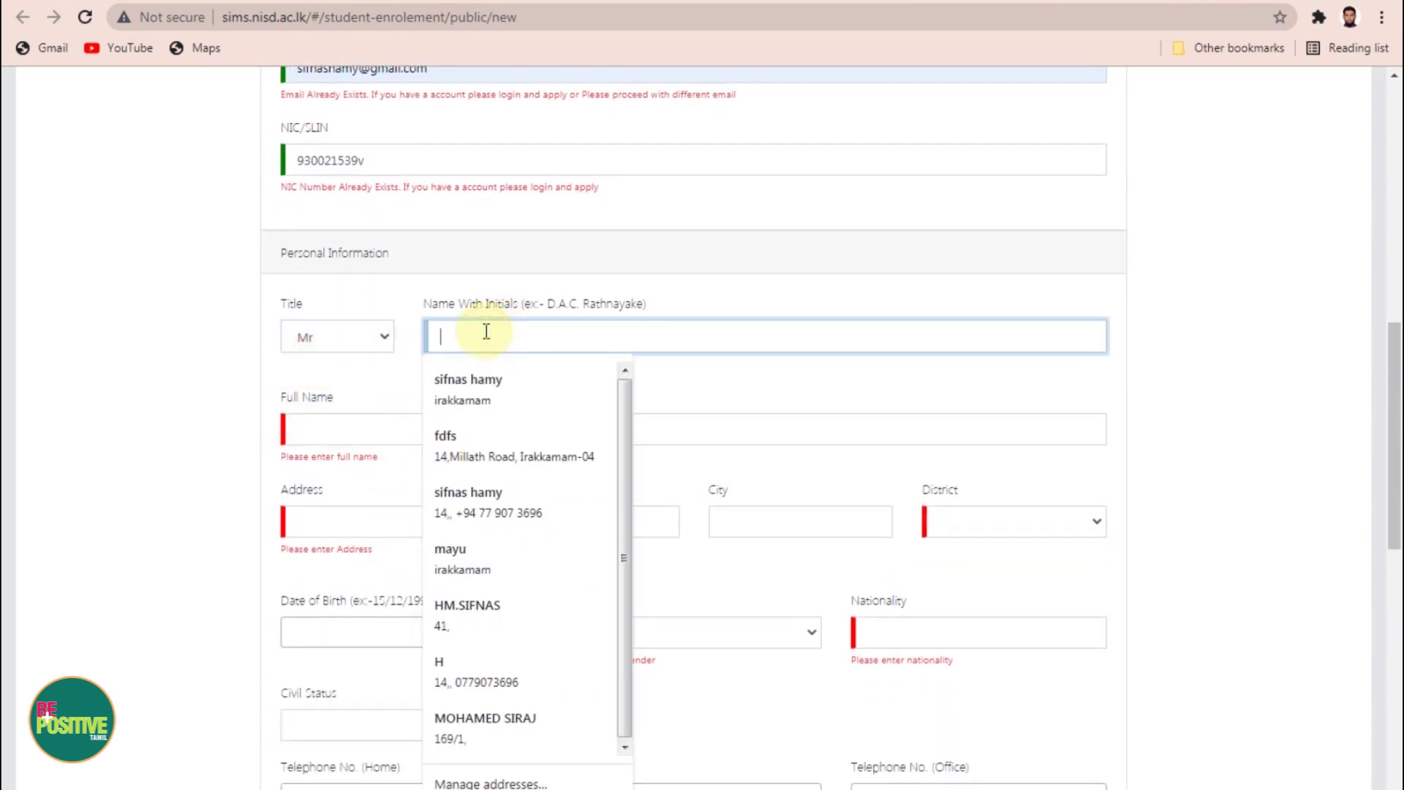
pyautogui.click(692, 308)
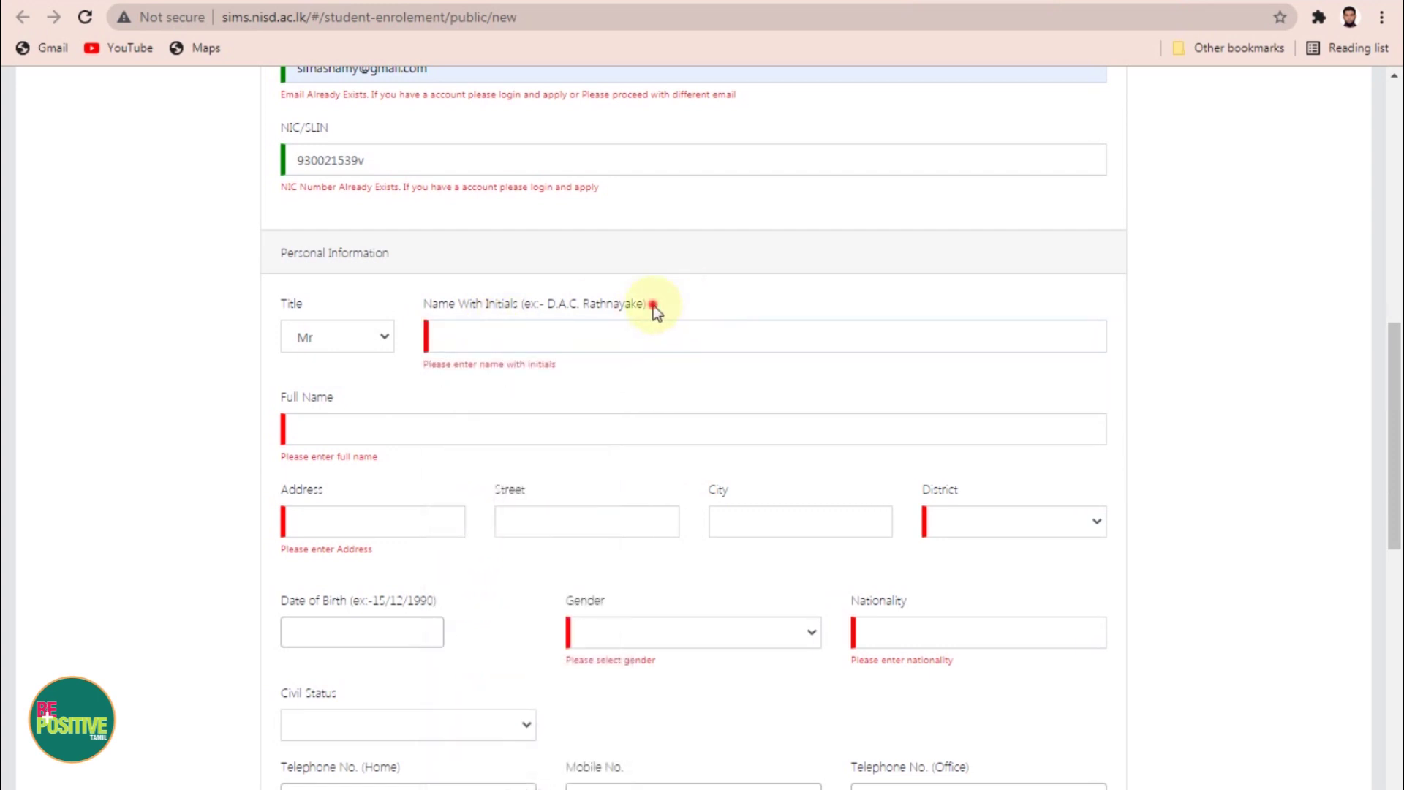
pyautogui.moveTo(653, 305); pyautogui.dragTo(559, 305)
pyautogui.click(584, 303)
pyautogui.click(648, 302)
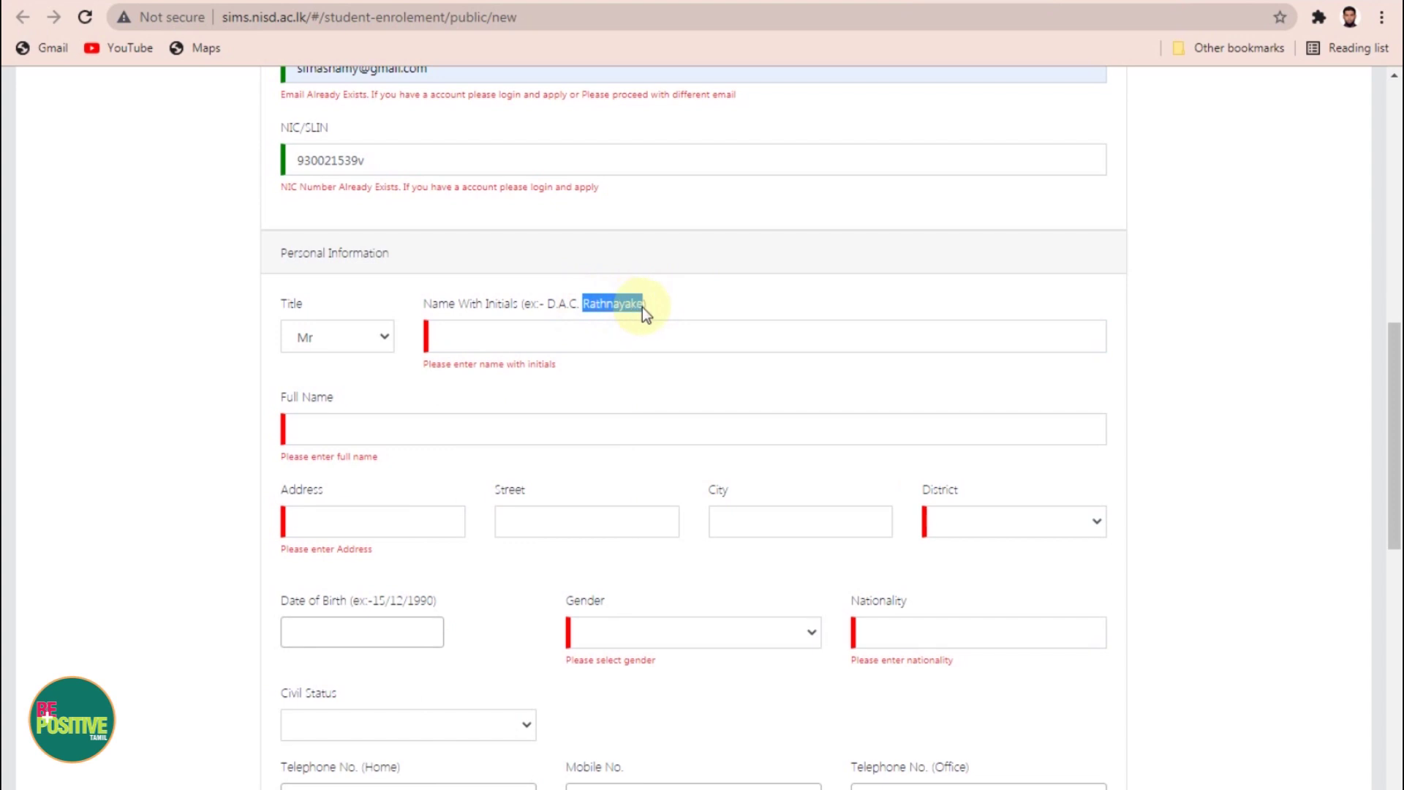
pyautogui.click(665, 300)
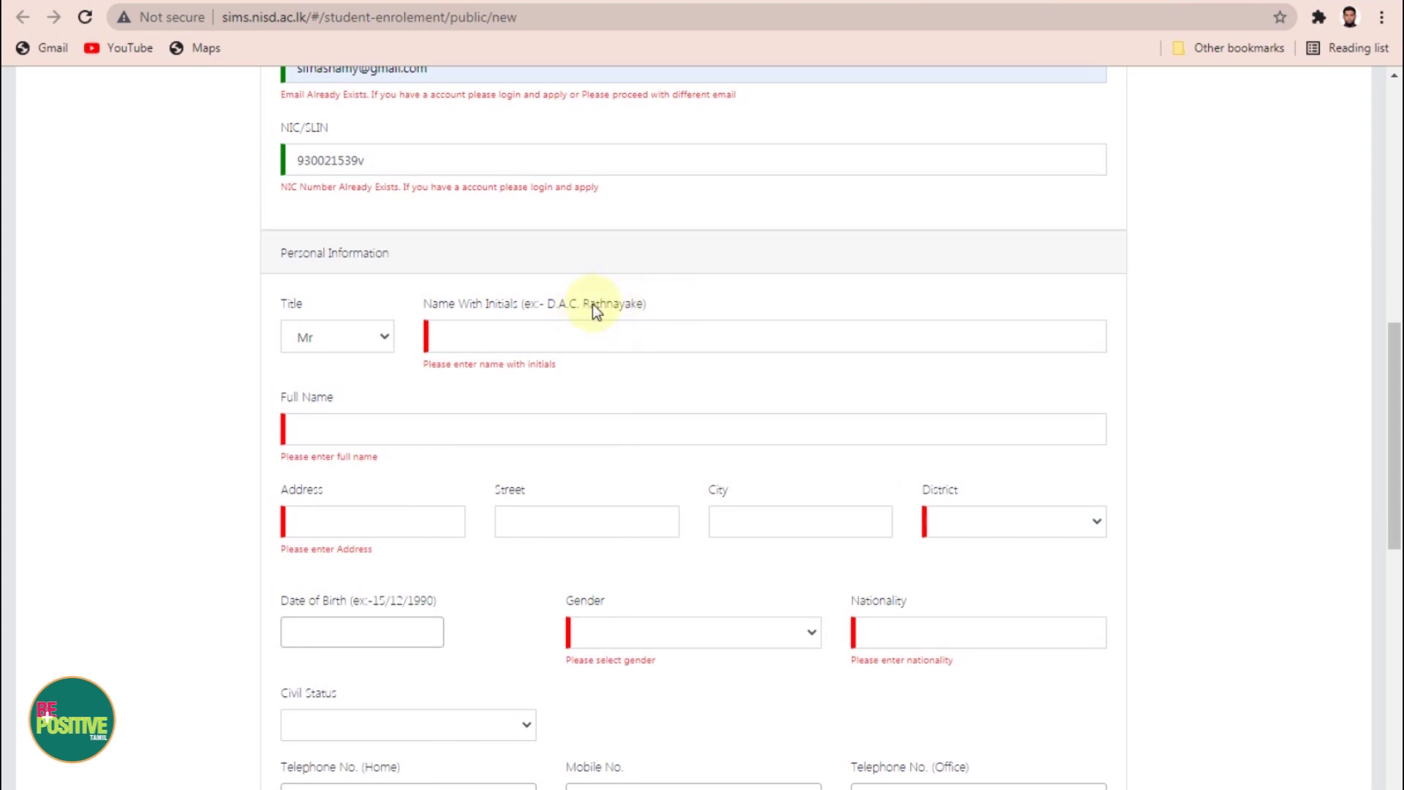
# Step: Enter the applicant's name with initials and begin typing the full name
pyautogui.click(521, 342)
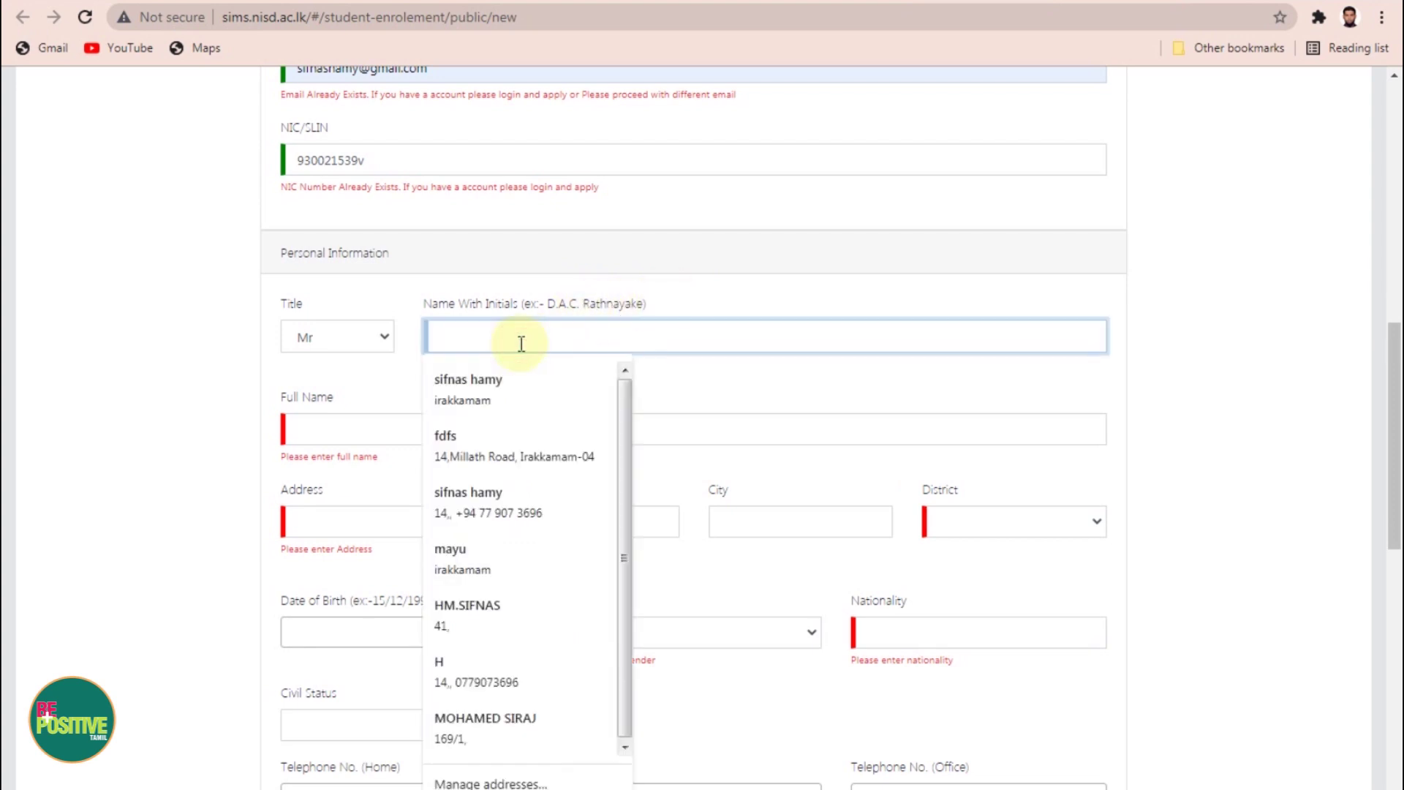
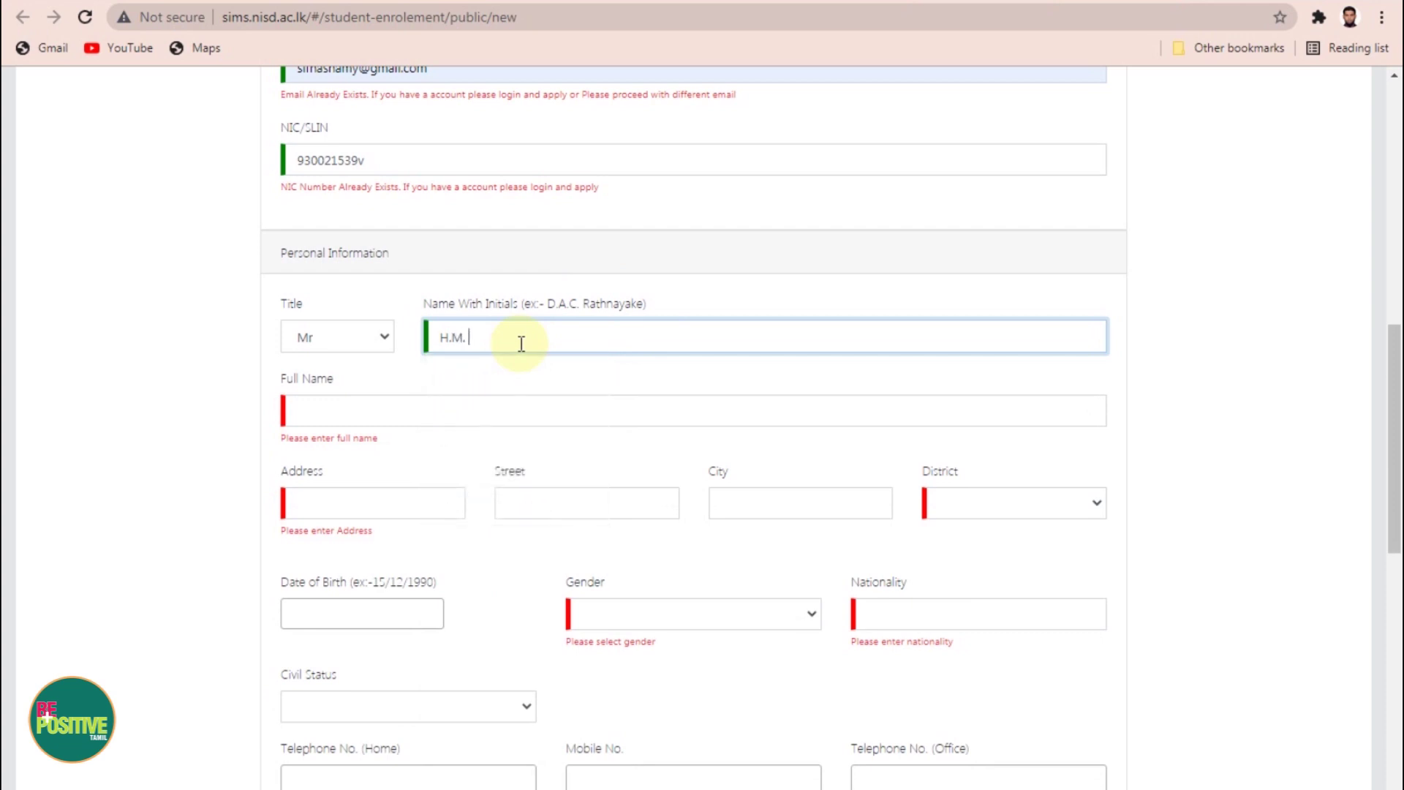
pyautogui.click(417, 408)
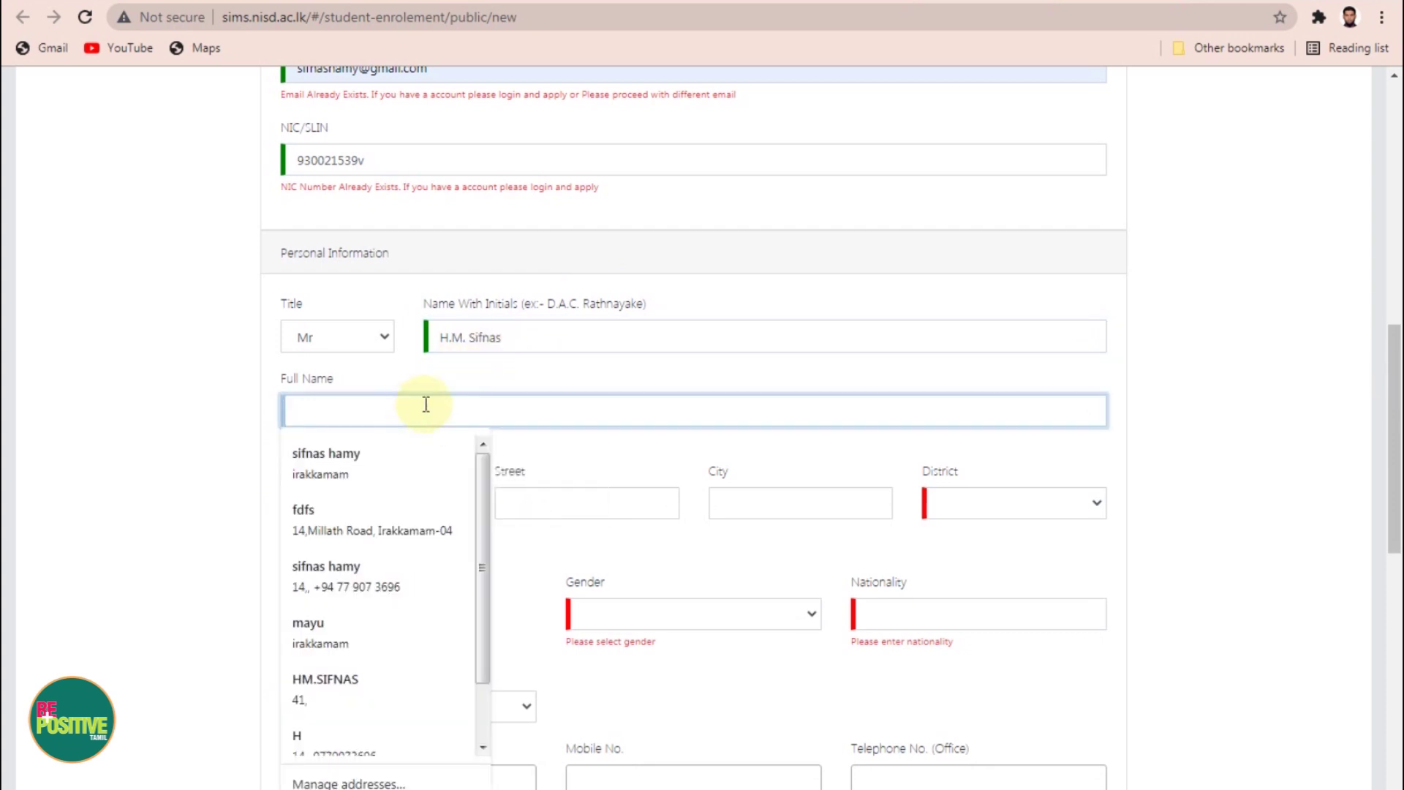
pyautogui.write('Hamr')
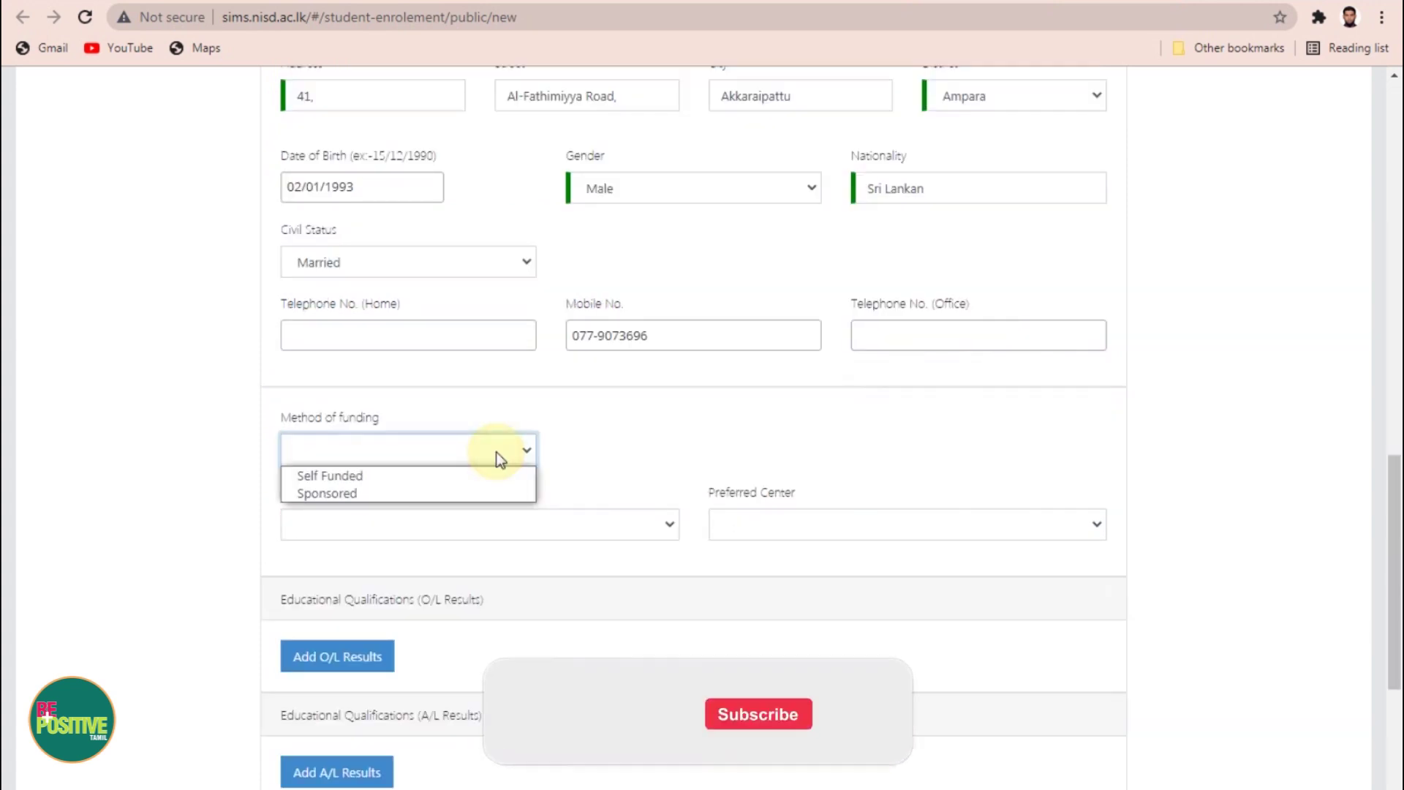
pyautogui.click(220, 402)
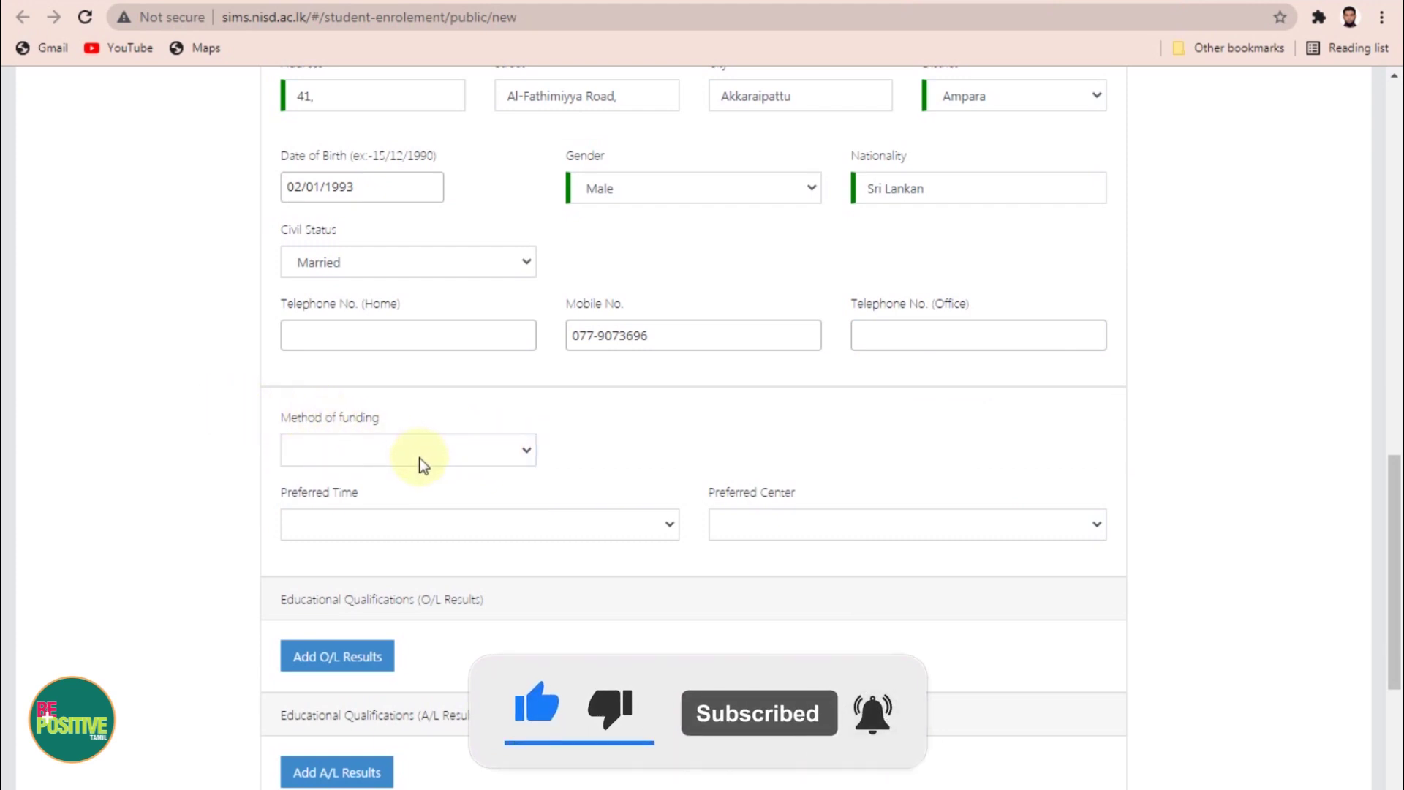
# Step: Set the funding method to Self Funded and the preferred time to Weekend
pyautogui.click(471, 450)
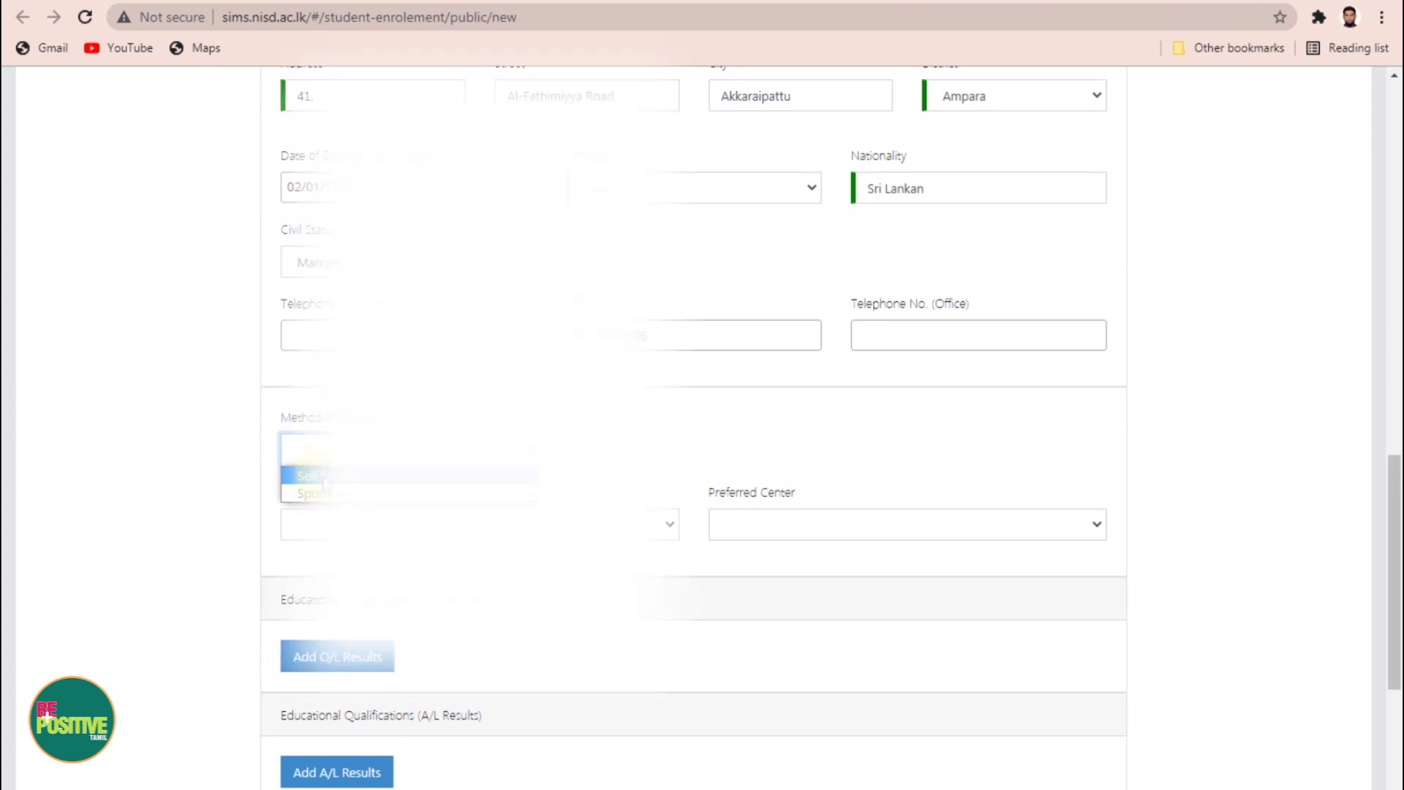
pyautogui.click(325, 476)
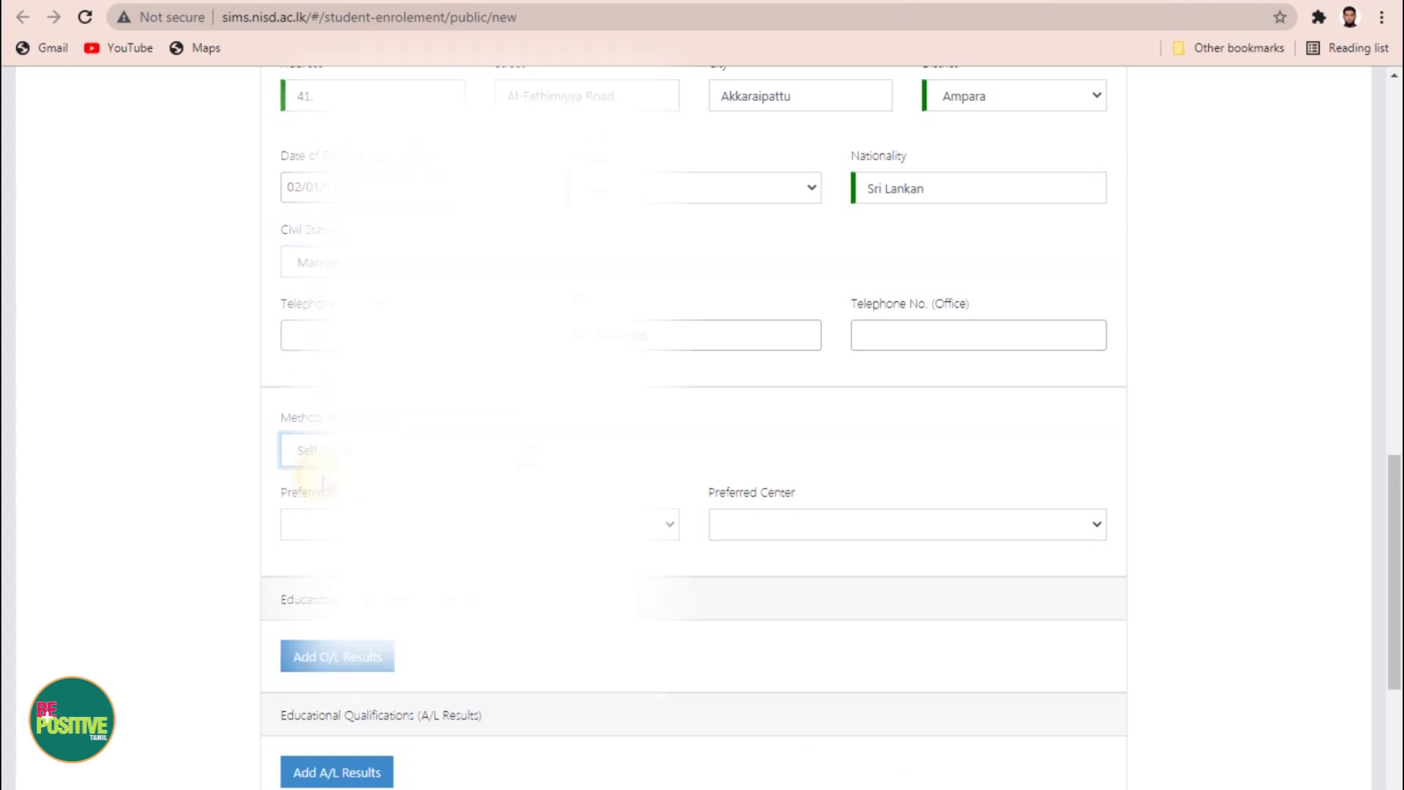
pyautogui.click(304, 518)
pyautogui.press('Escape')
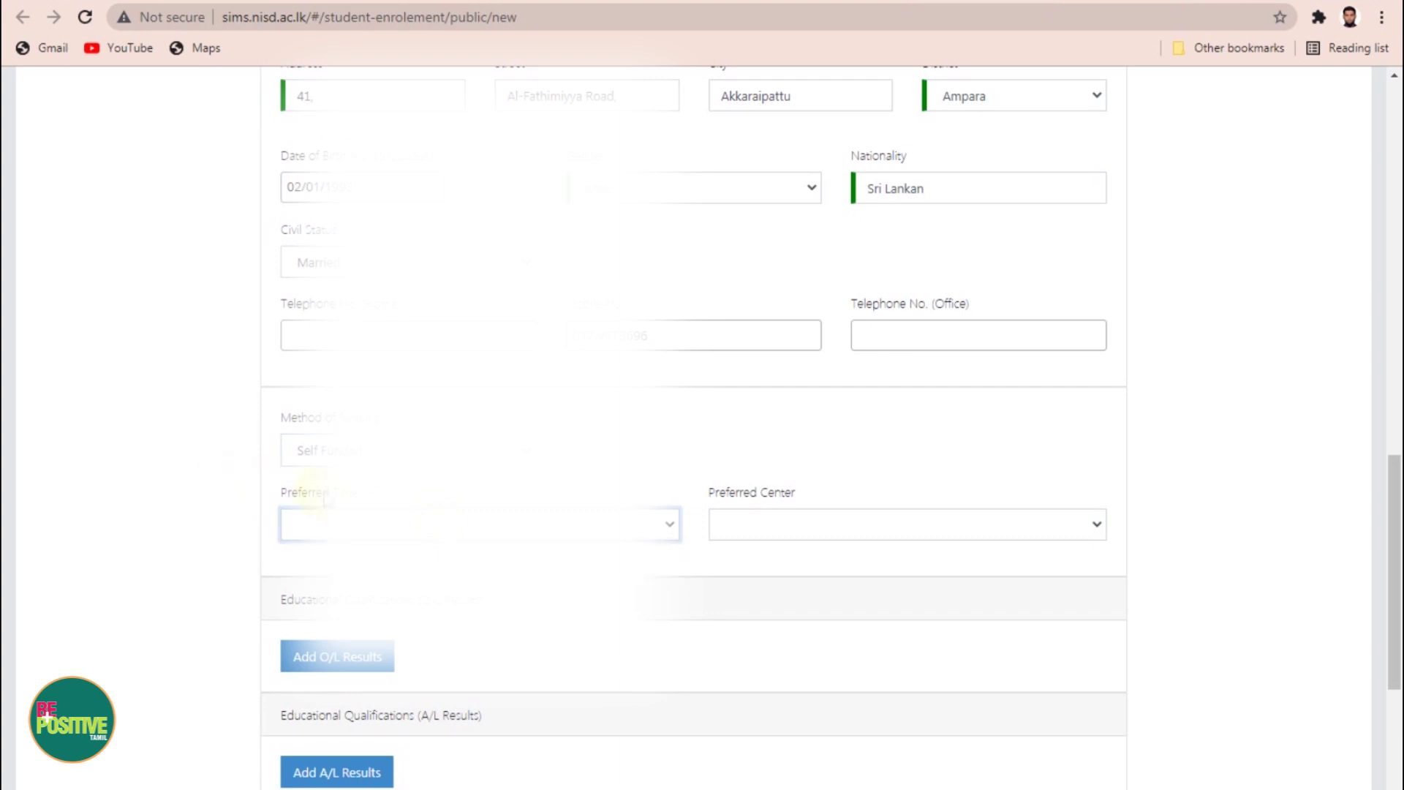
pyautogui.click(638, 536)
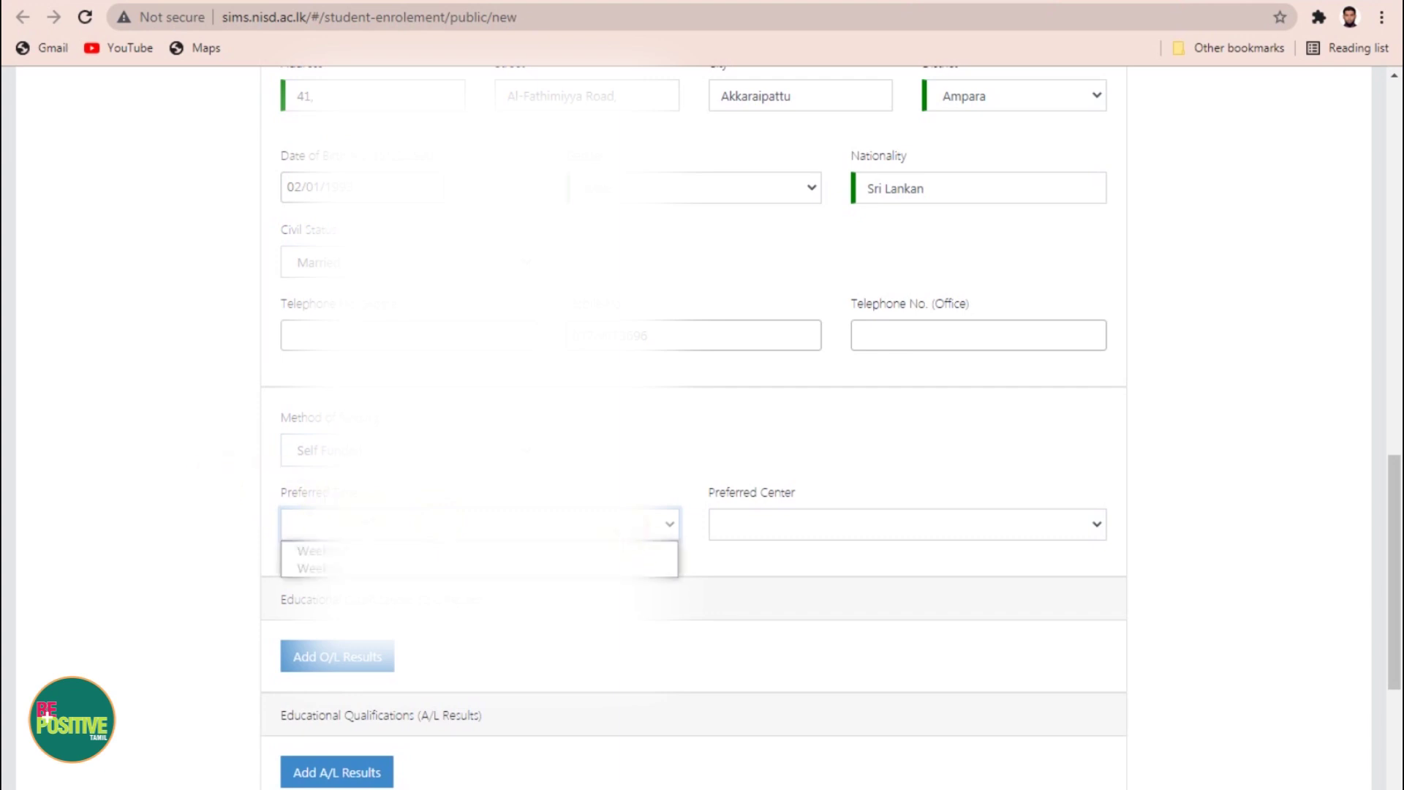
pyautogui.press('Escape')
pyautogui.click(667, 524)
# Step: Choose Ampara as the preferred centre and start adding O/L results
pyautogui.click(836, 527)
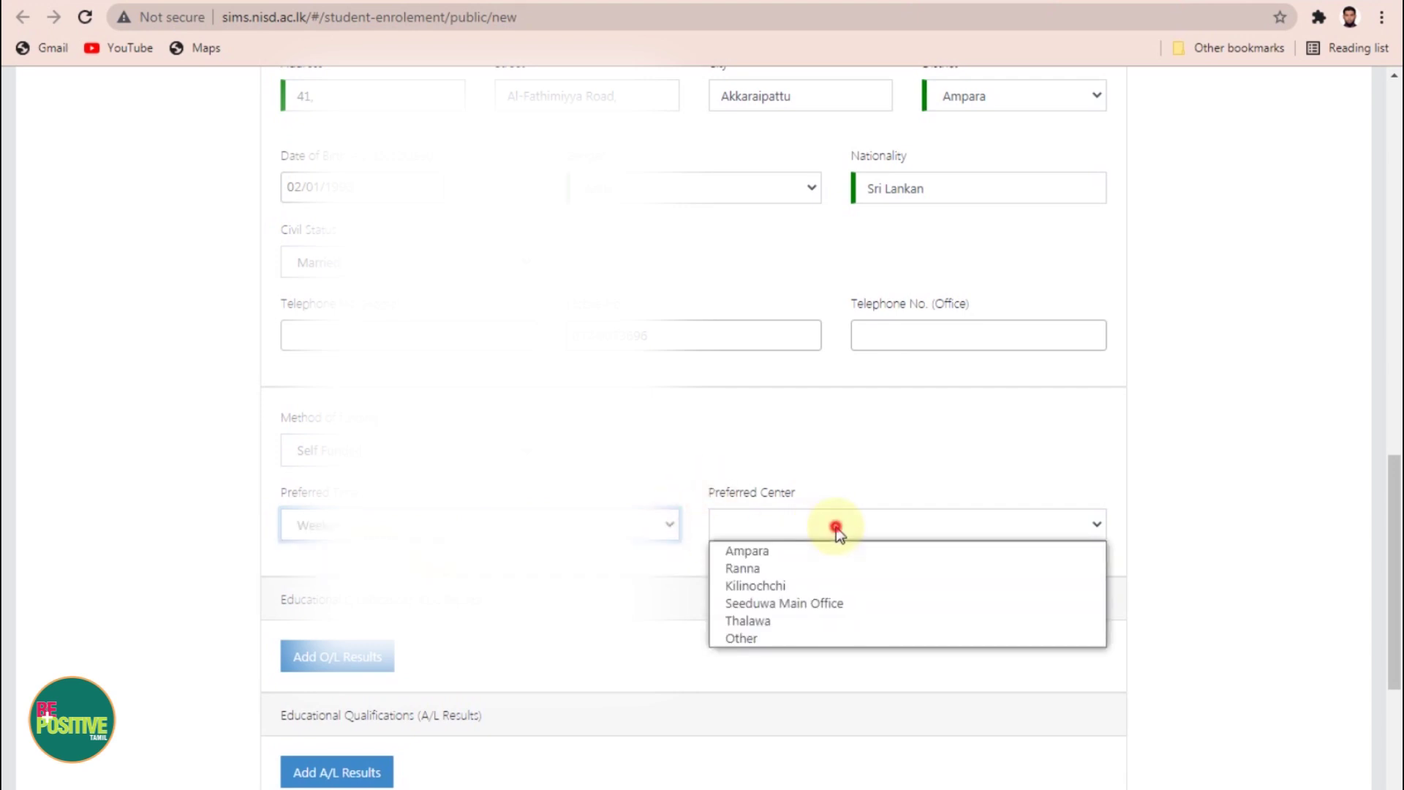
pyautogui.click(836, 525)
pyautogui.click(959, 525)
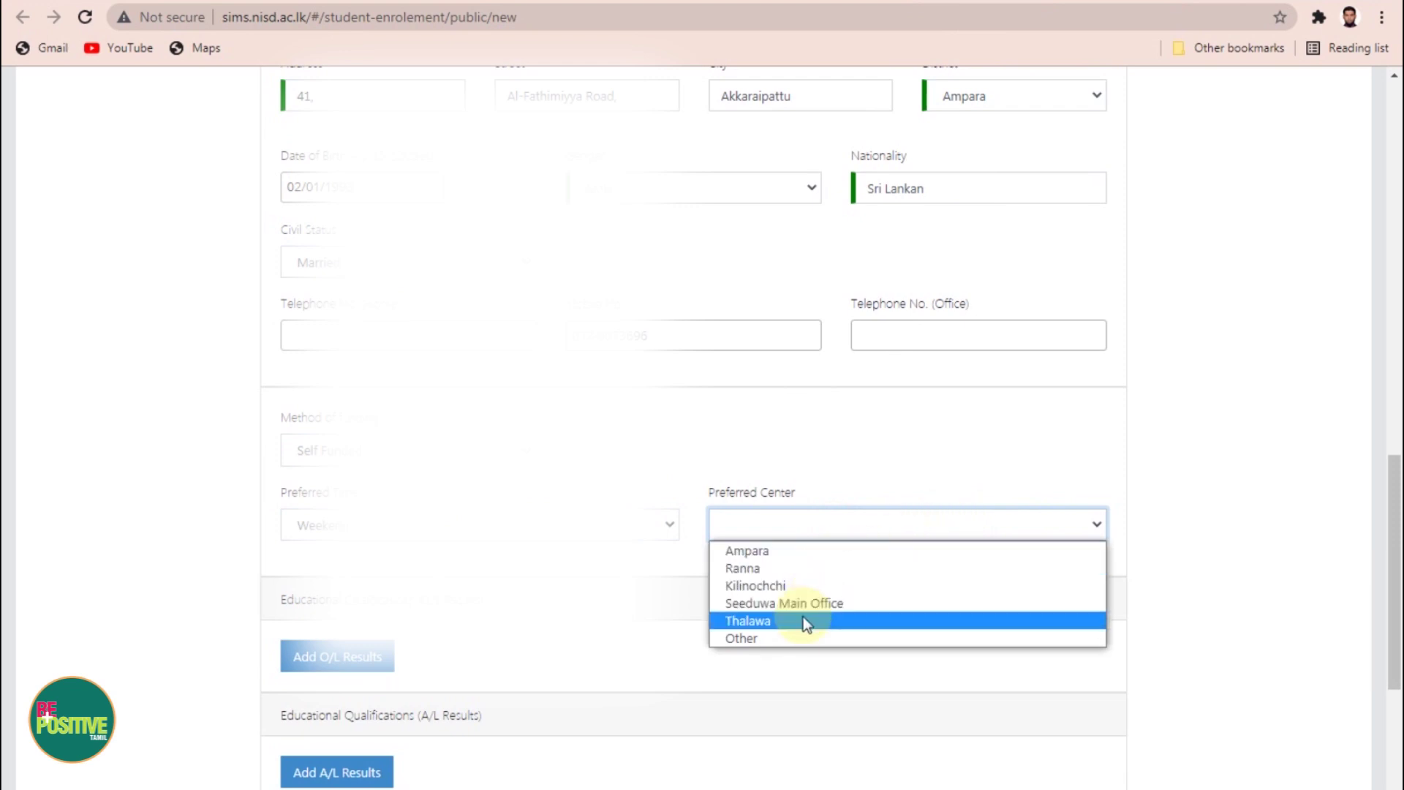
pyautogui.click(762, 554)
pyautogui.click(1260, 562)
pyautogui.scroll(-4, 1255, 565)
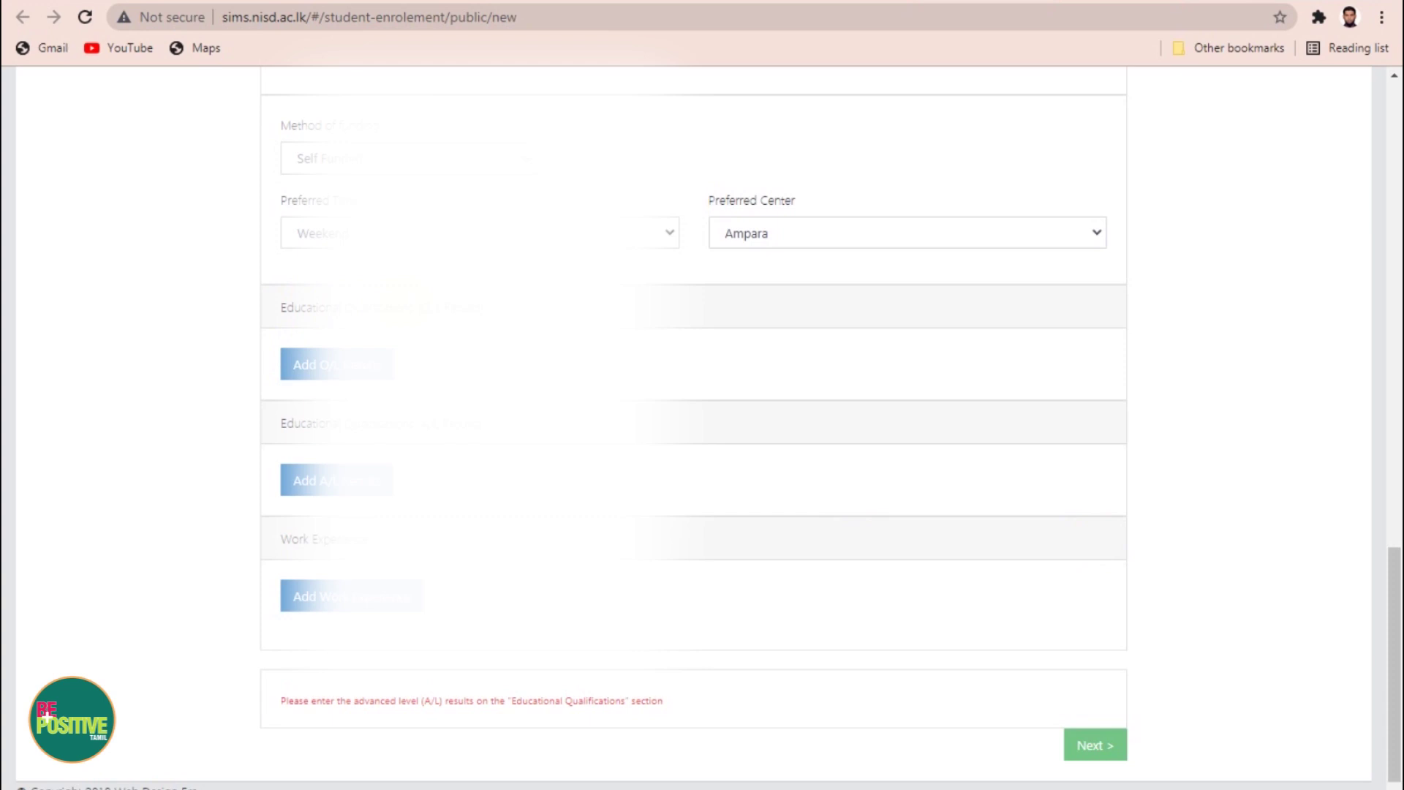
pyautogui.click(333, 363)
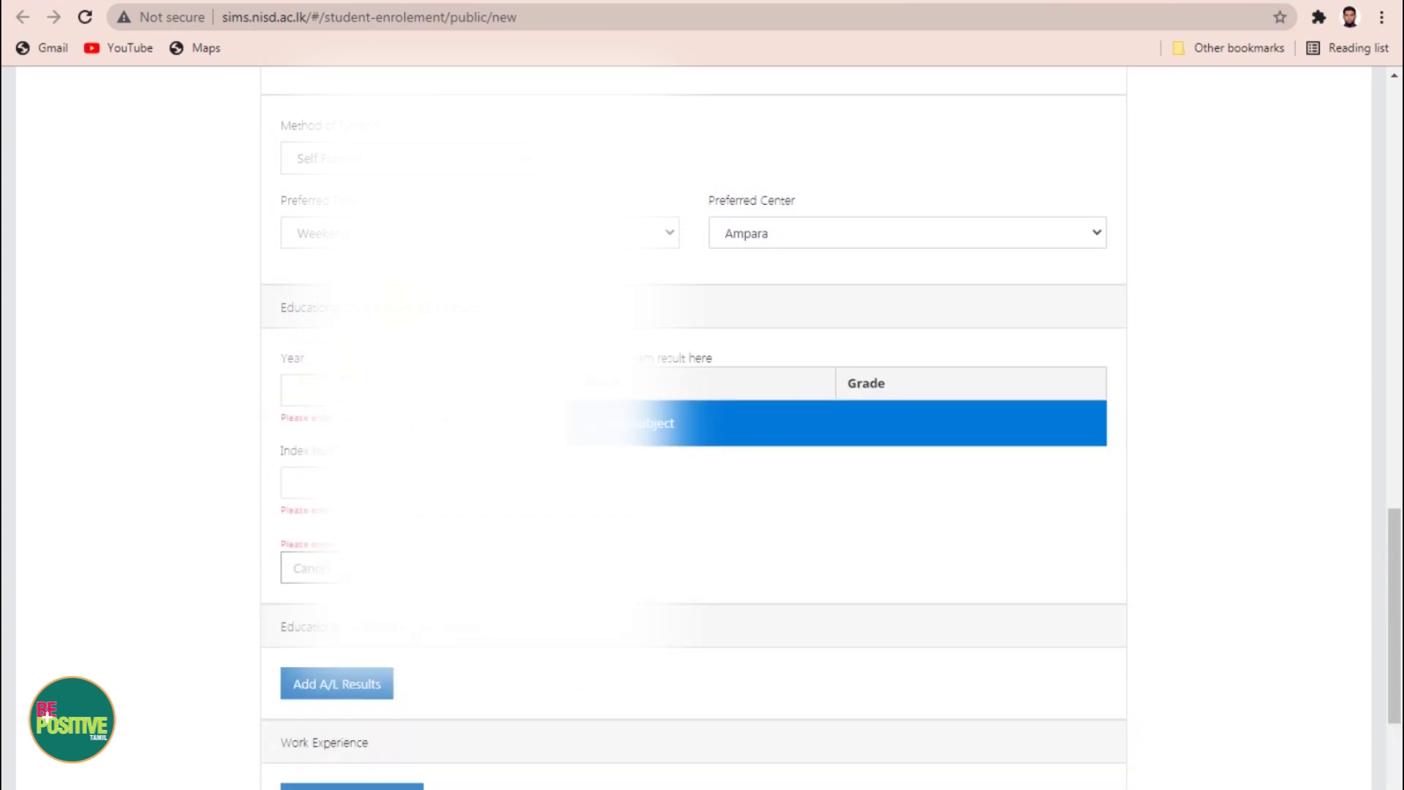
pyautogui.click(366, 391)
# Step: Enter O/L exam year 2010 and the applicant's index number
pyautogui.write('2010')
pyautogui.click(366, 463)
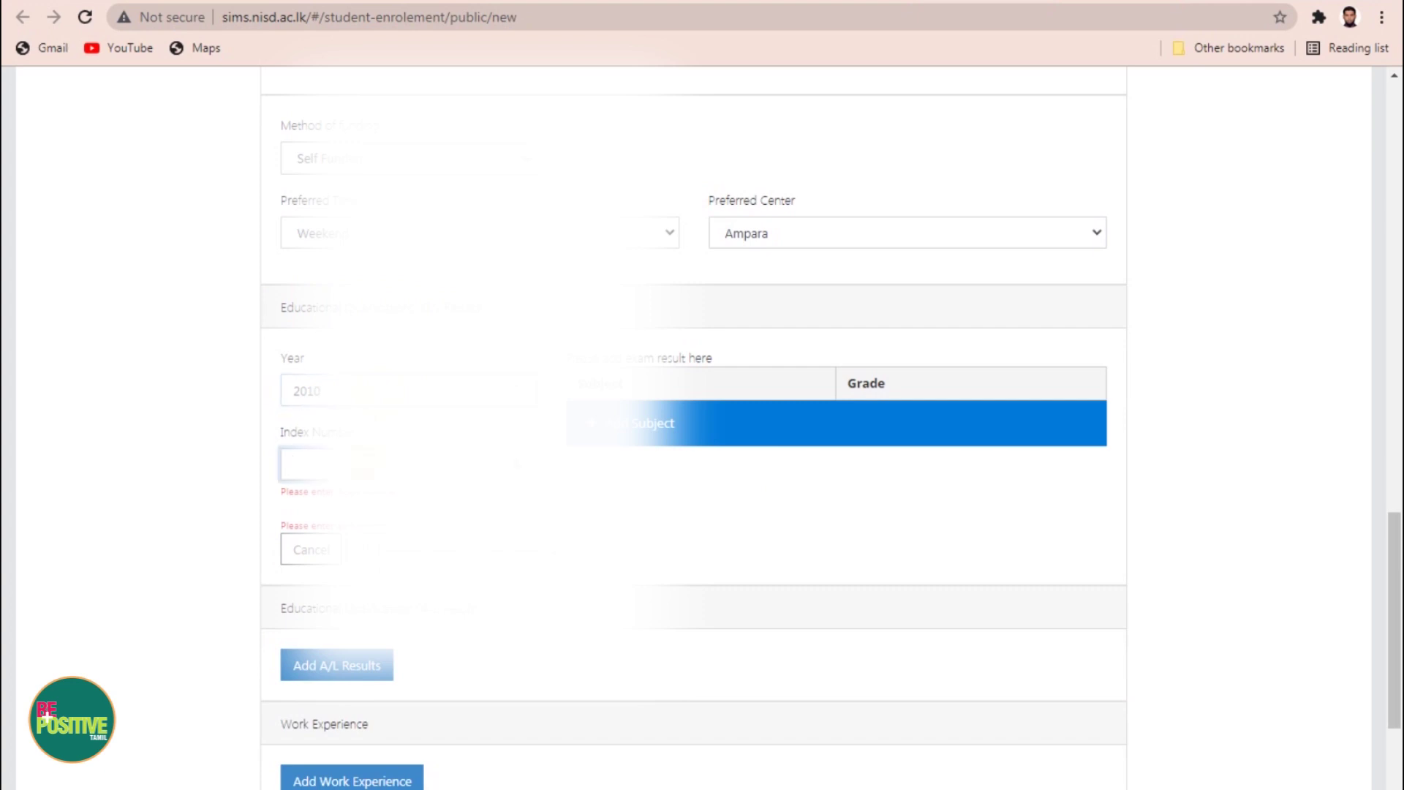
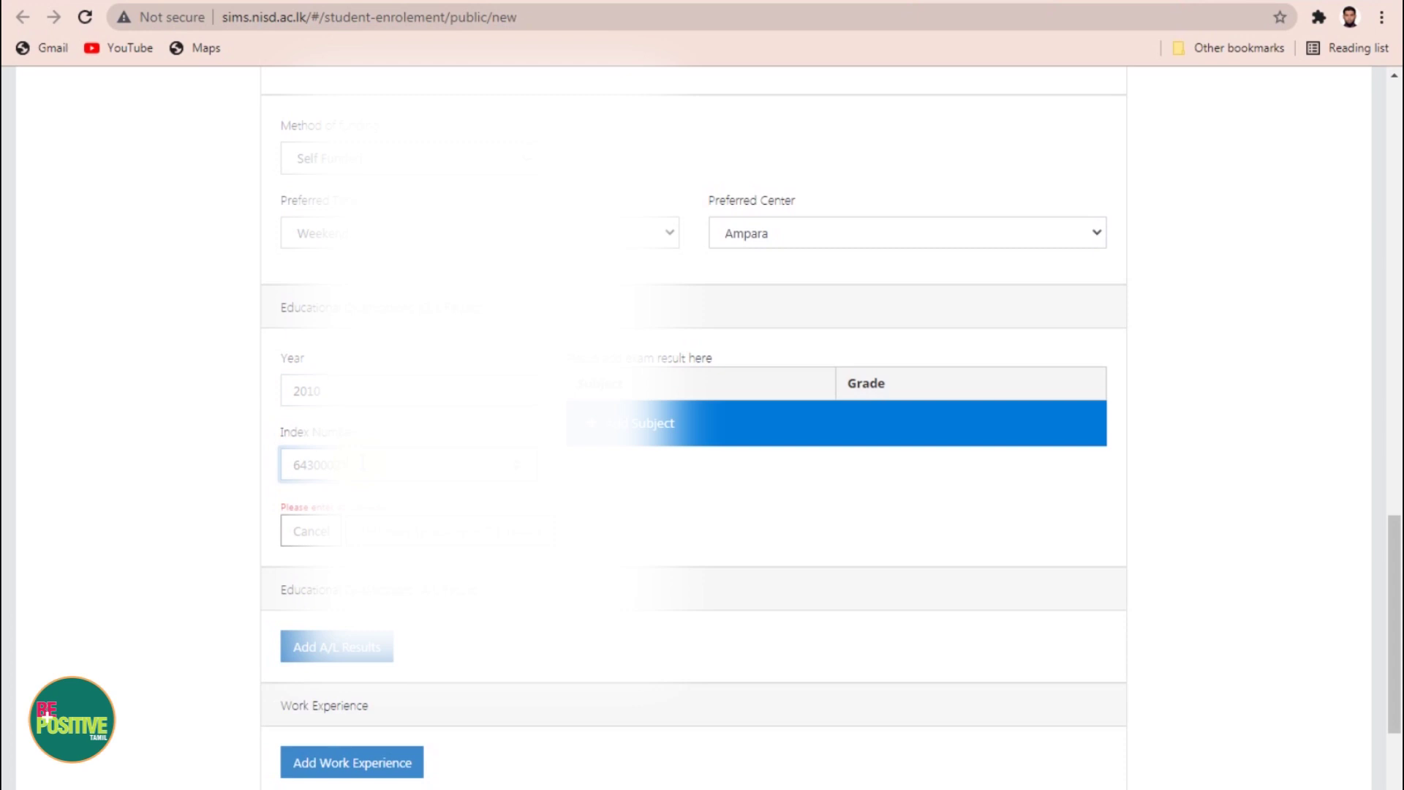
pyautogui.click(762, 517)
# Step: Add the O/L subject Islam with grade A
pyautogui.click(618, 431)
pyautogui.click(679, 405)
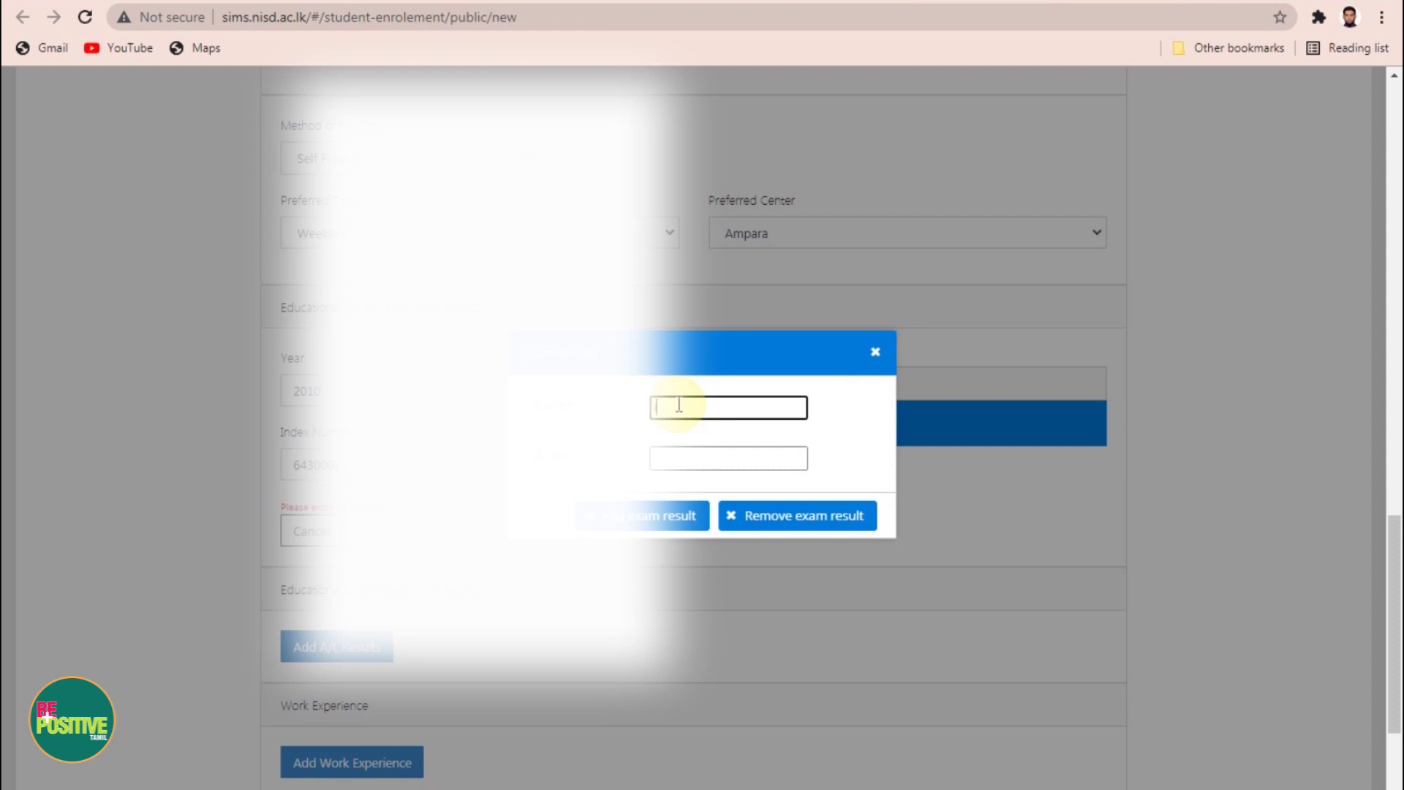
pyautogui.write('Islam')
pyautogui.press('Tab')
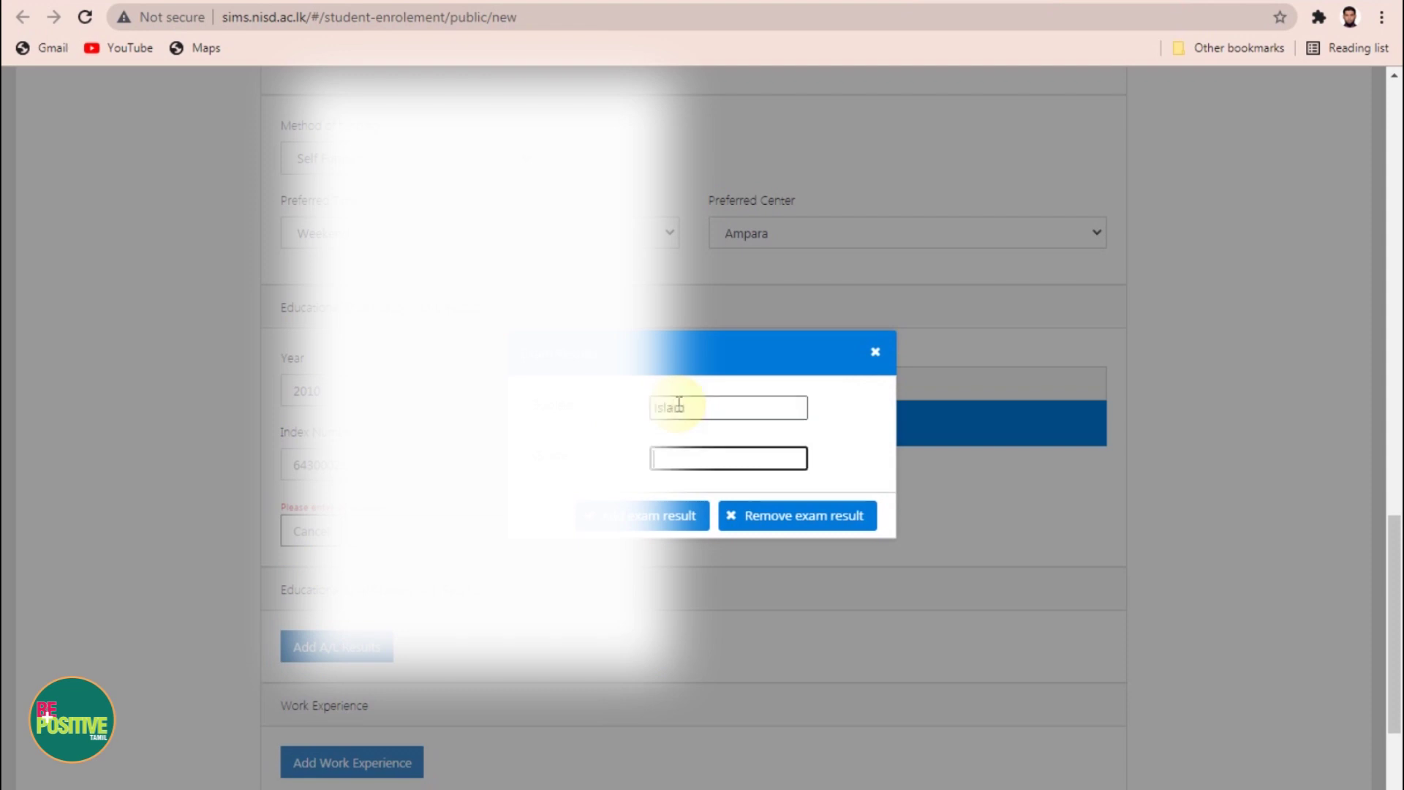
pyautogui.write('A')
pyautogui.click(642, 516)
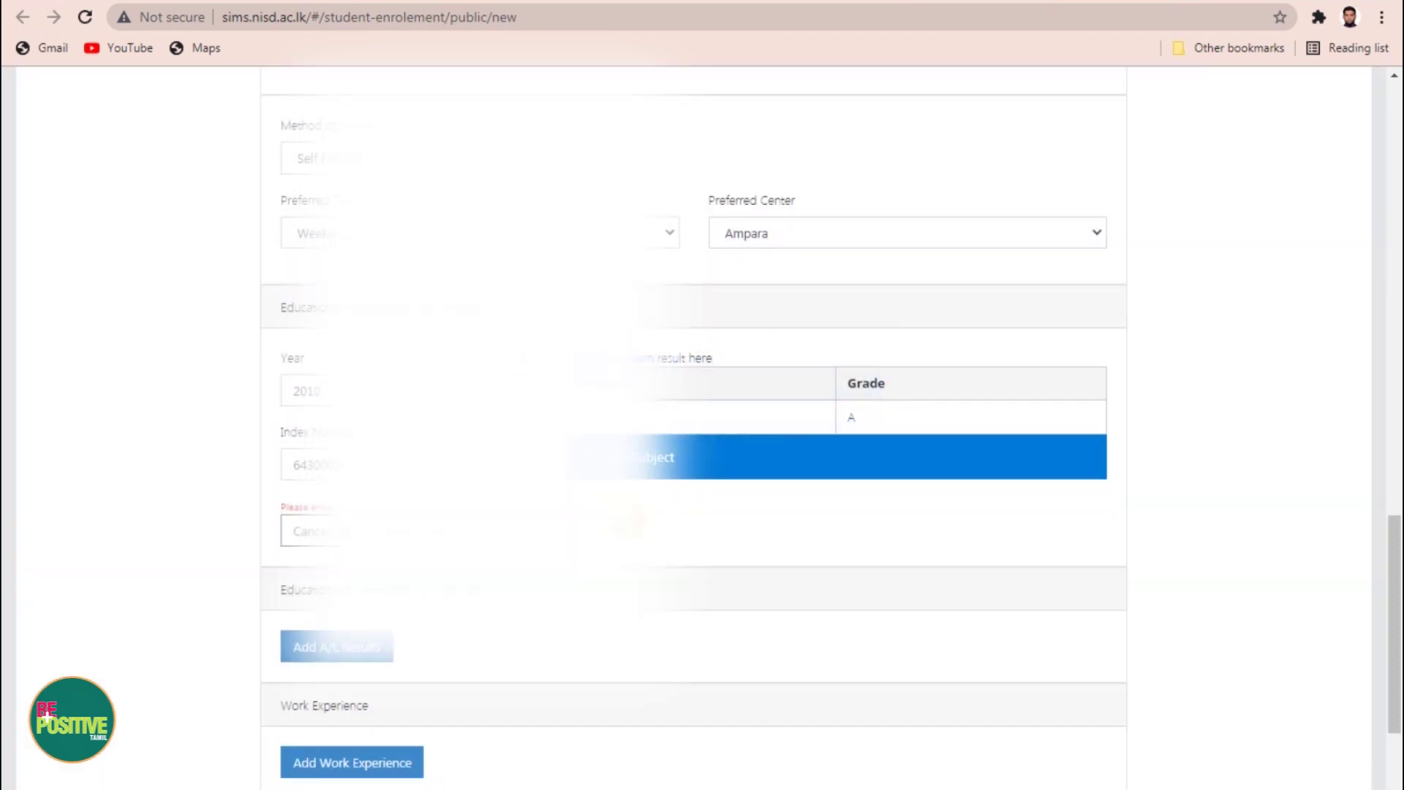
# Step: Add the O/L subject Tamil with grade C
pyautogui.click(662, 453)
pyautogui.click(691, 401)
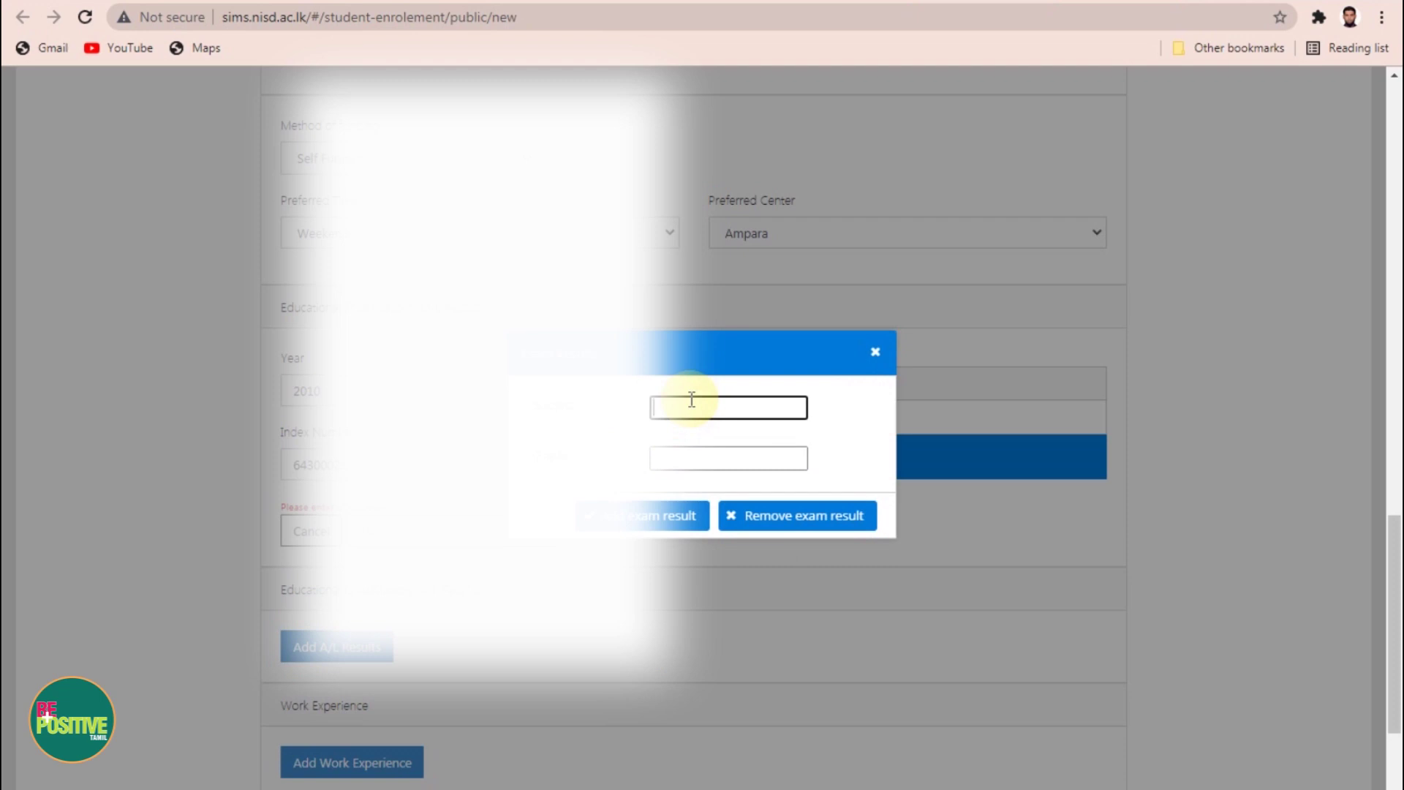
pyautogui.write('Tamil')
pyautogui.click(689, 457)
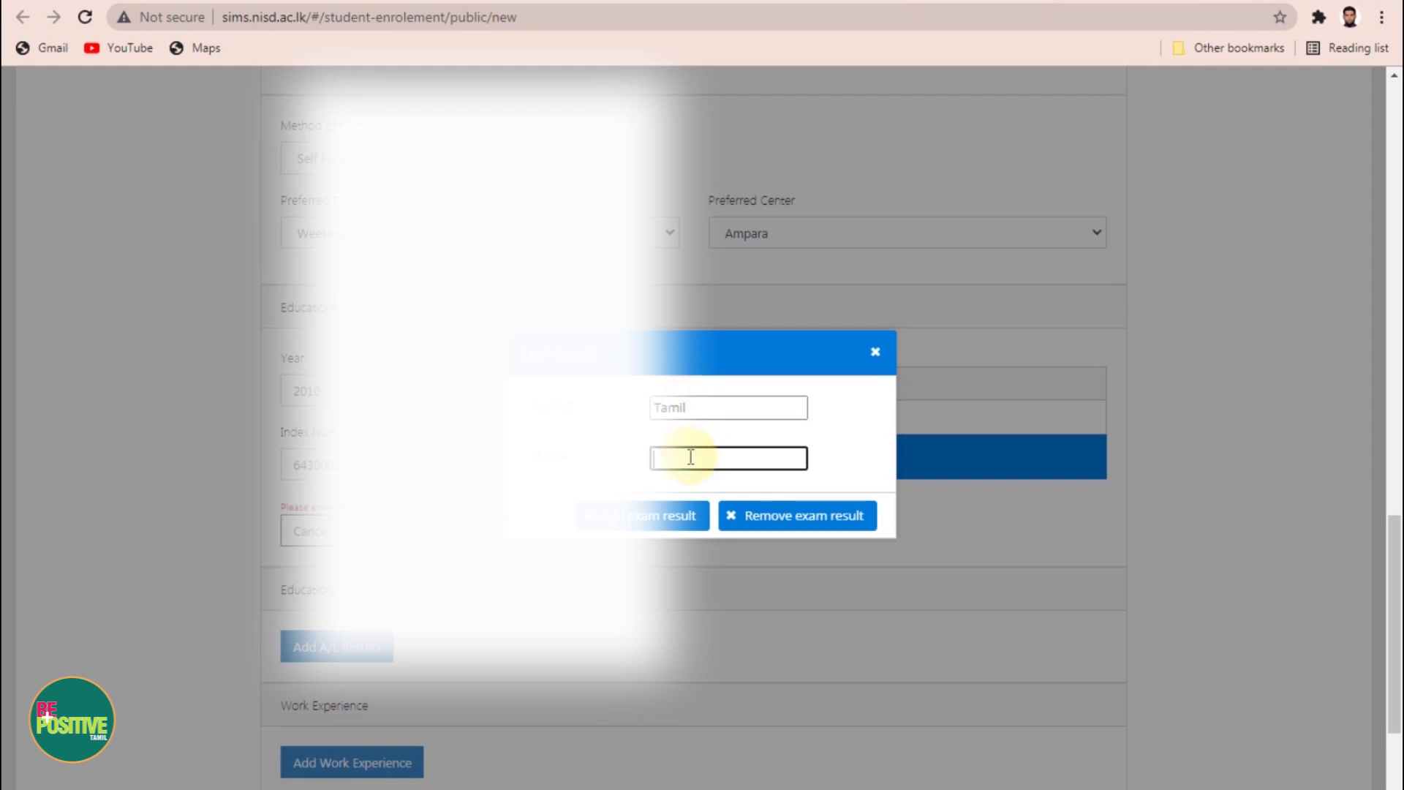
pyautogui.write('C')
pyautogui.click(662, 521)
pyautogui.scroll(-3, 836, 464)
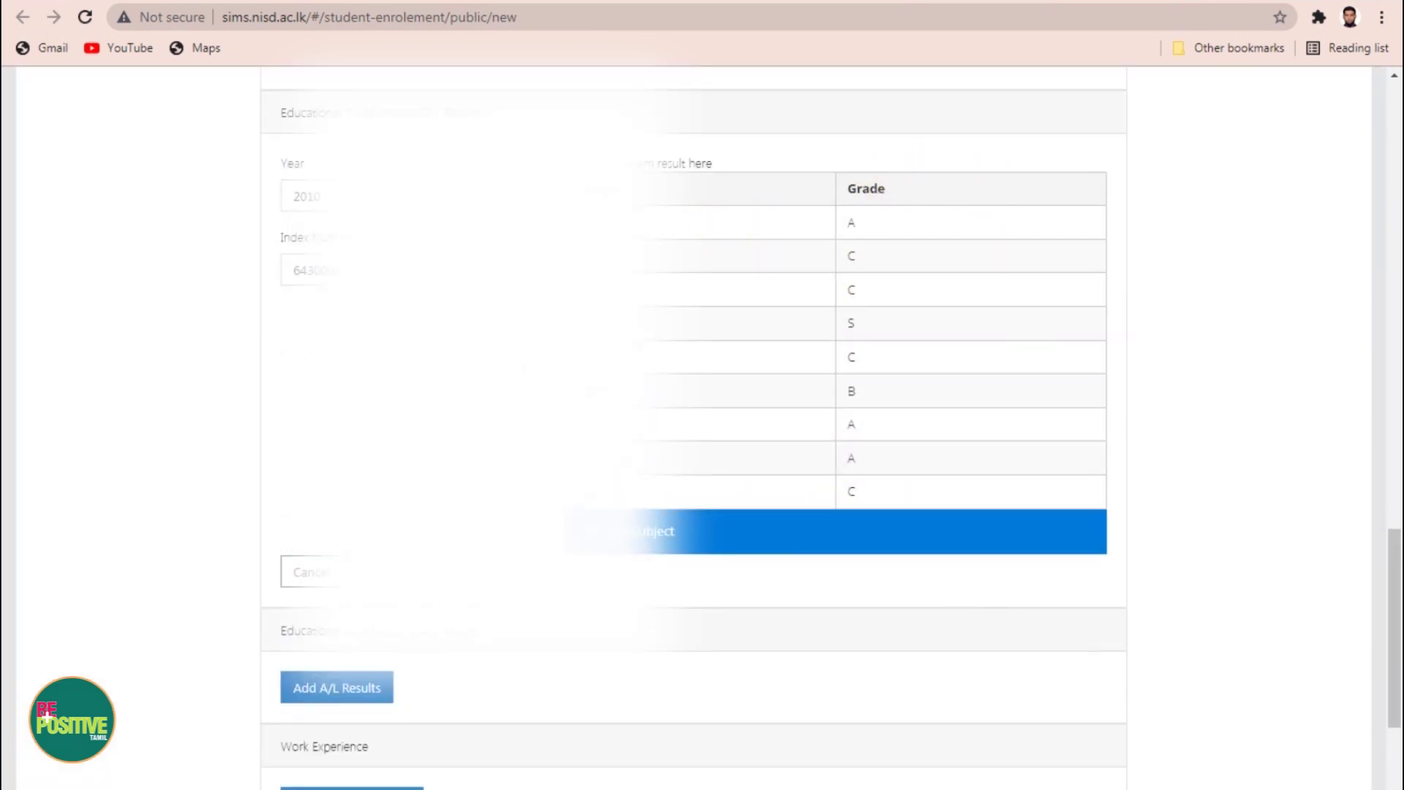
pyautogui.scroll(-3, 318, 482)
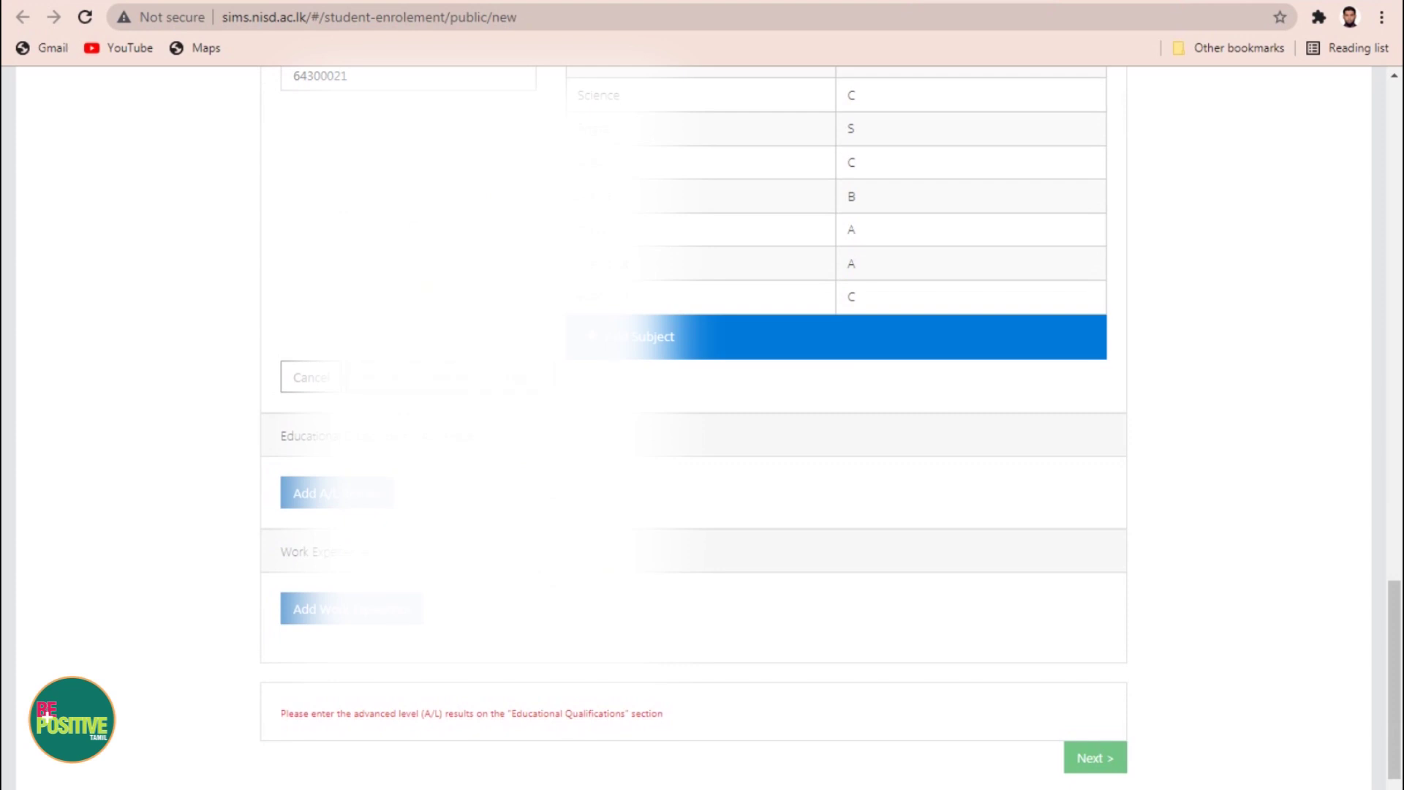
# Step: Save the O/L results and enter A/L year 2012, Z score 0.22 and the index number
pyautogui.click(322, 499)
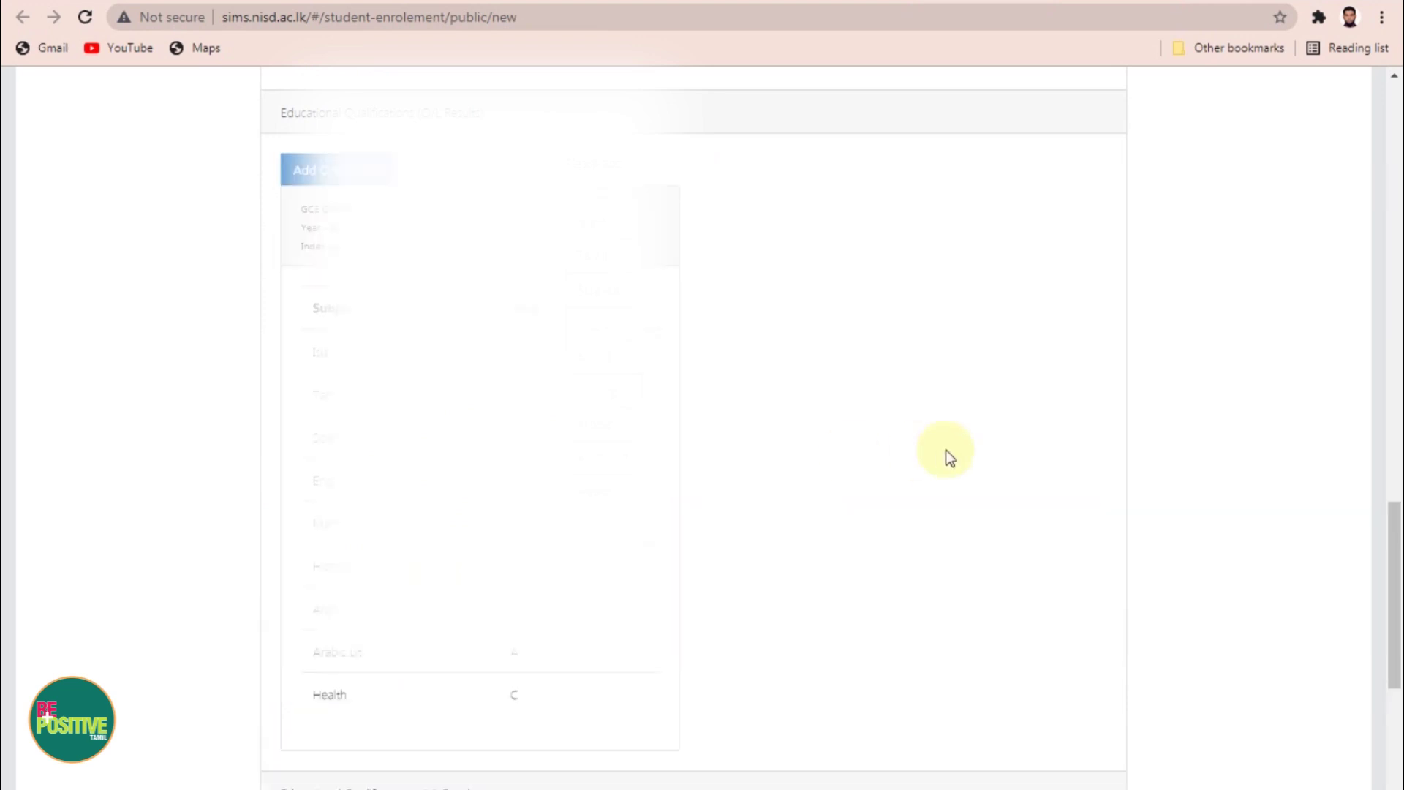
pyautogui.scroll(-5, 757, 366)
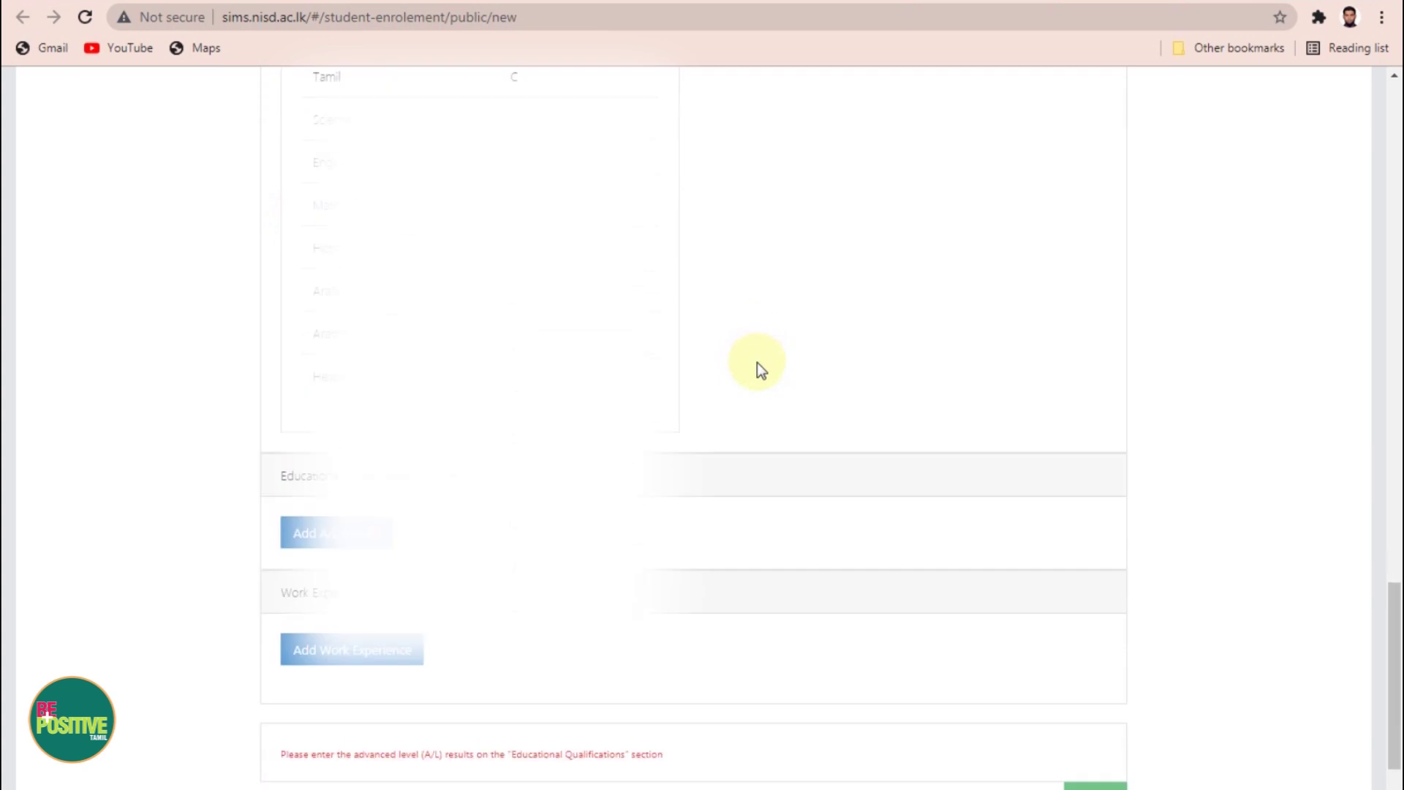
pyautogui.click(314, 472)
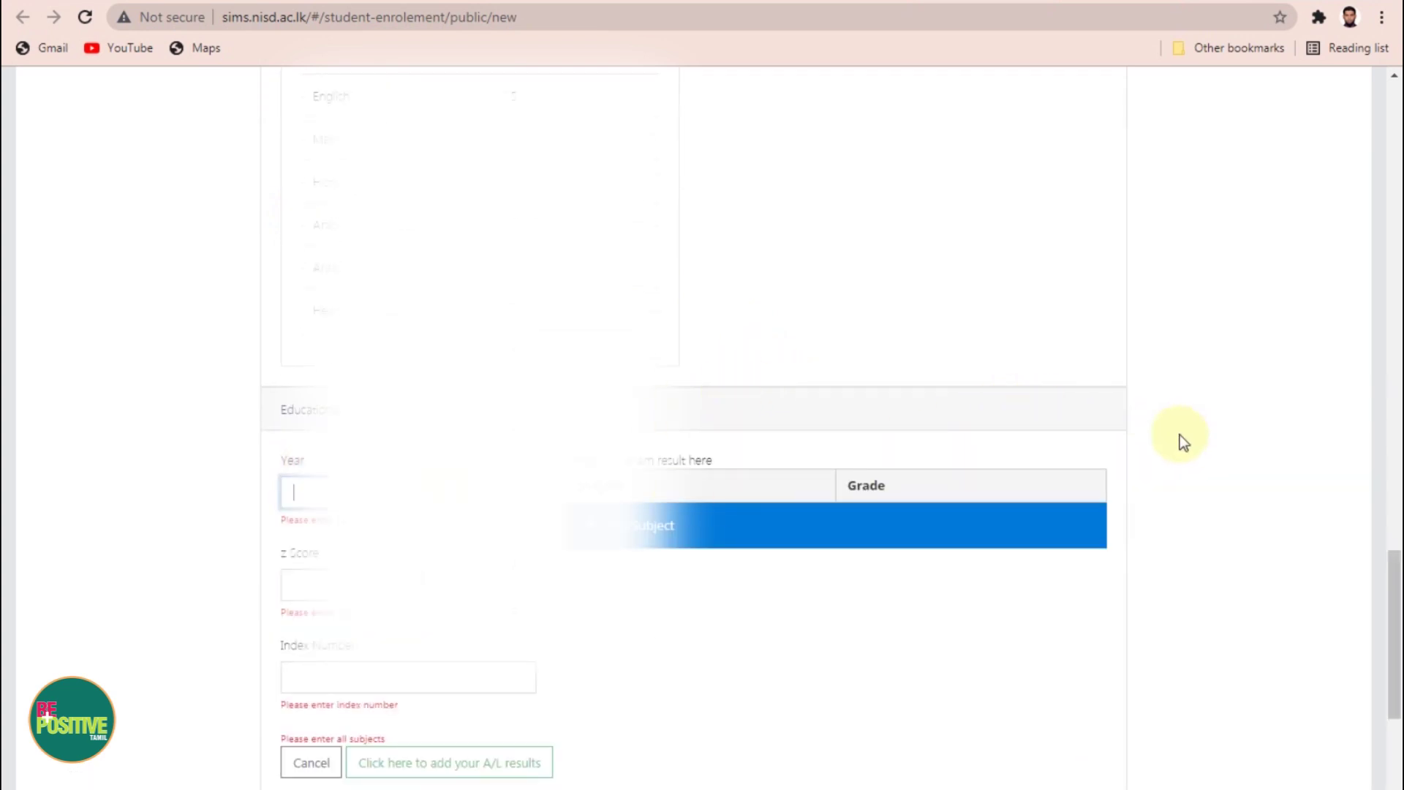
pyautogui.click(302, 494)
pyautogui.write('2012')
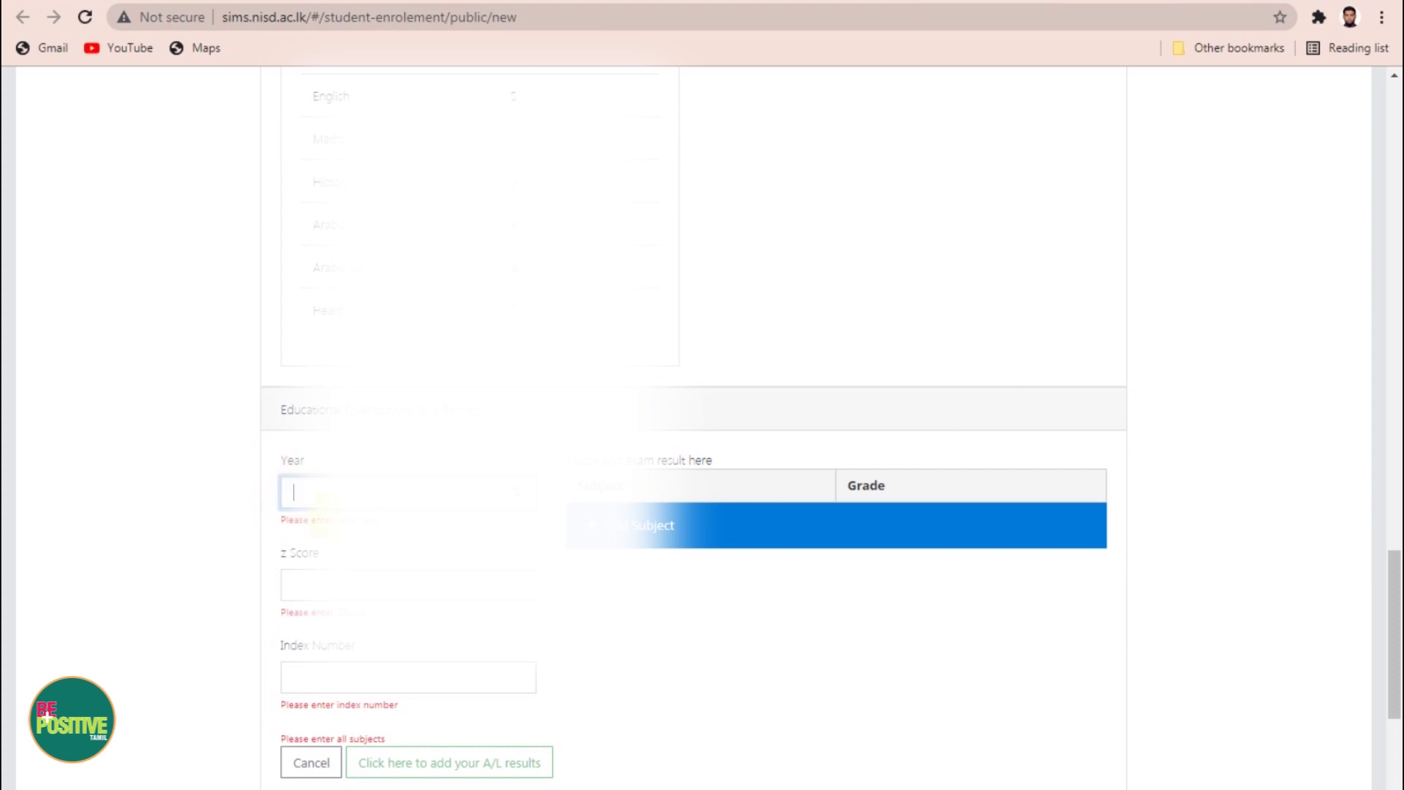
pyautogui.click(281, 565)
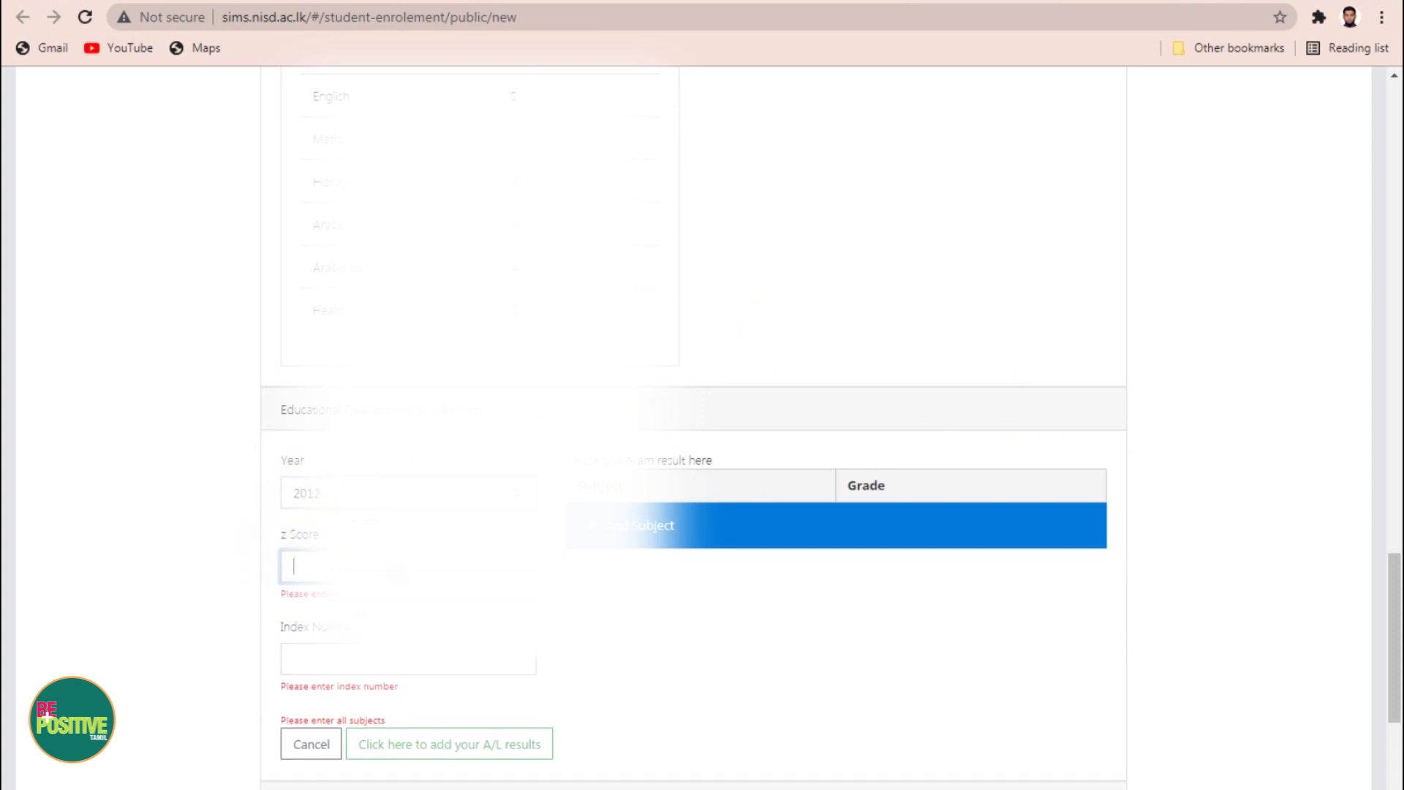
pyautogui.write('0.2238')
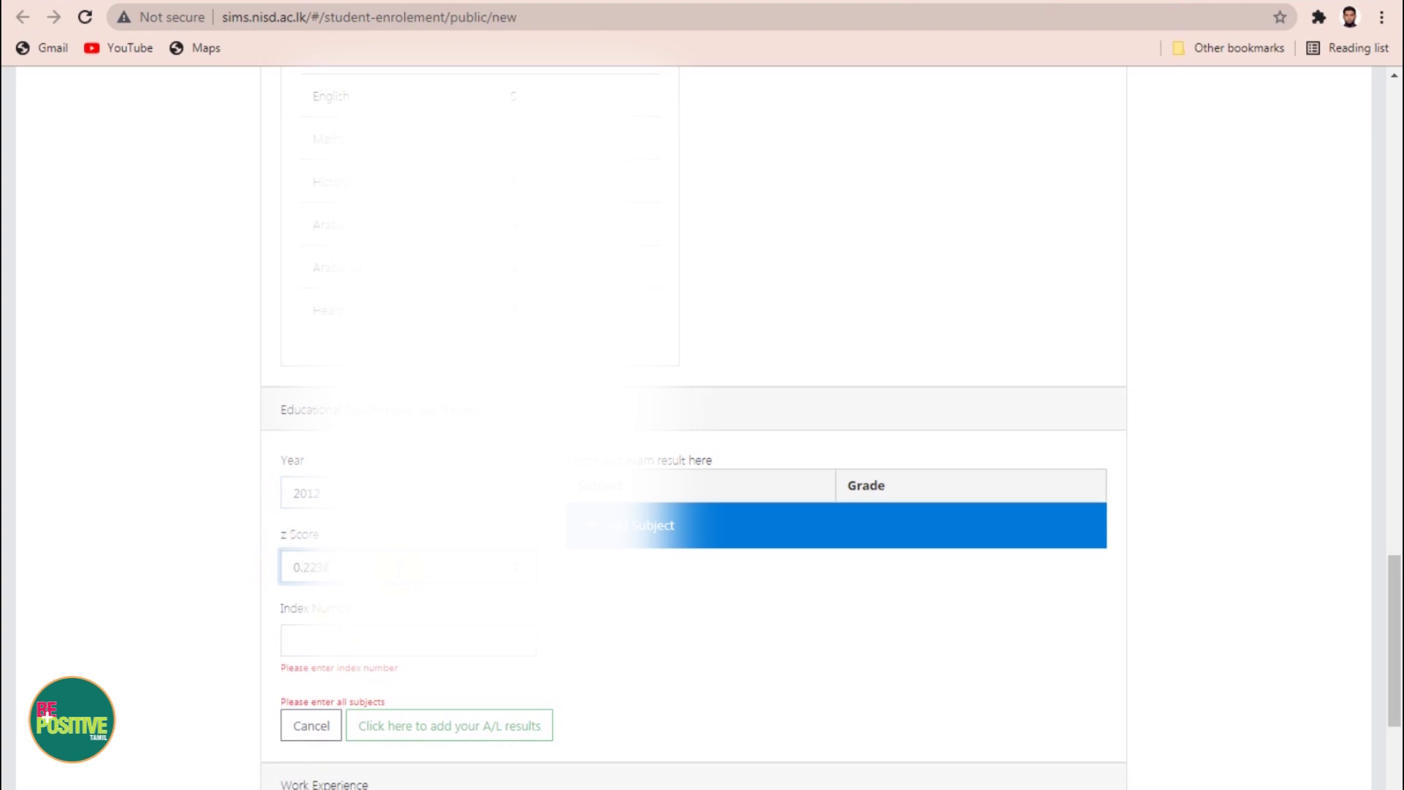
pyautogui.click(333, 641)
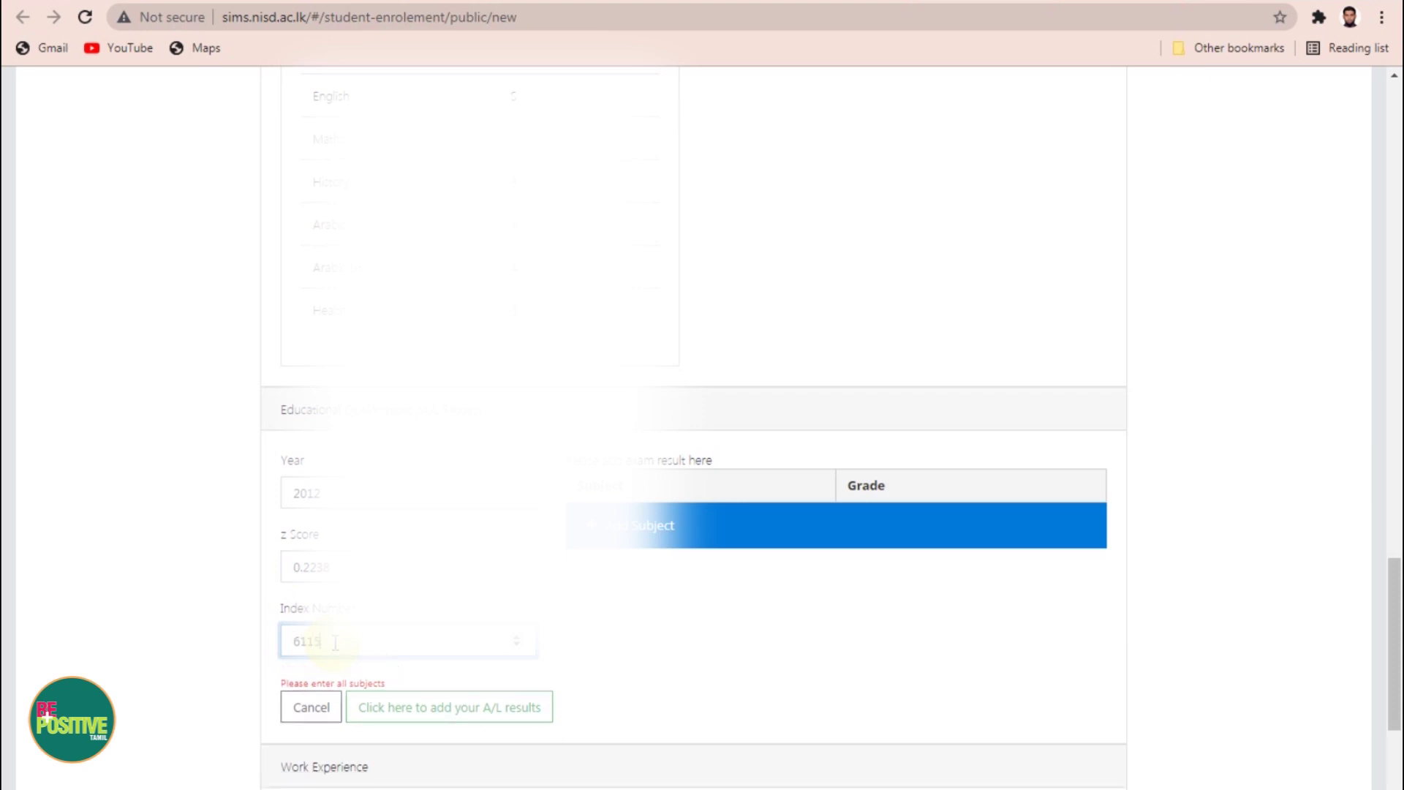
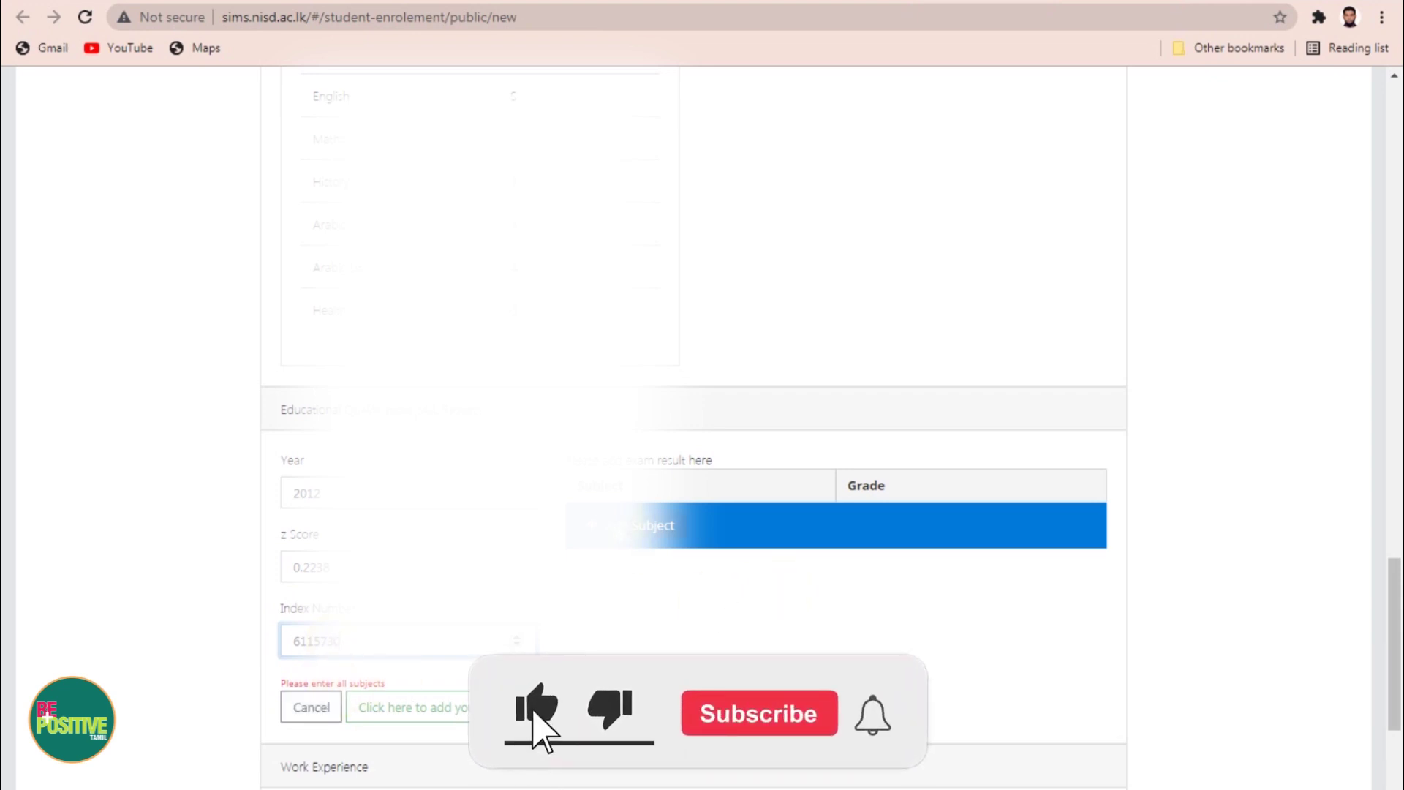
# Step: Start adding an A/L subject result in the subject dialog
pyautogui.click(644, 525)
pyautogui.click(696, 409)
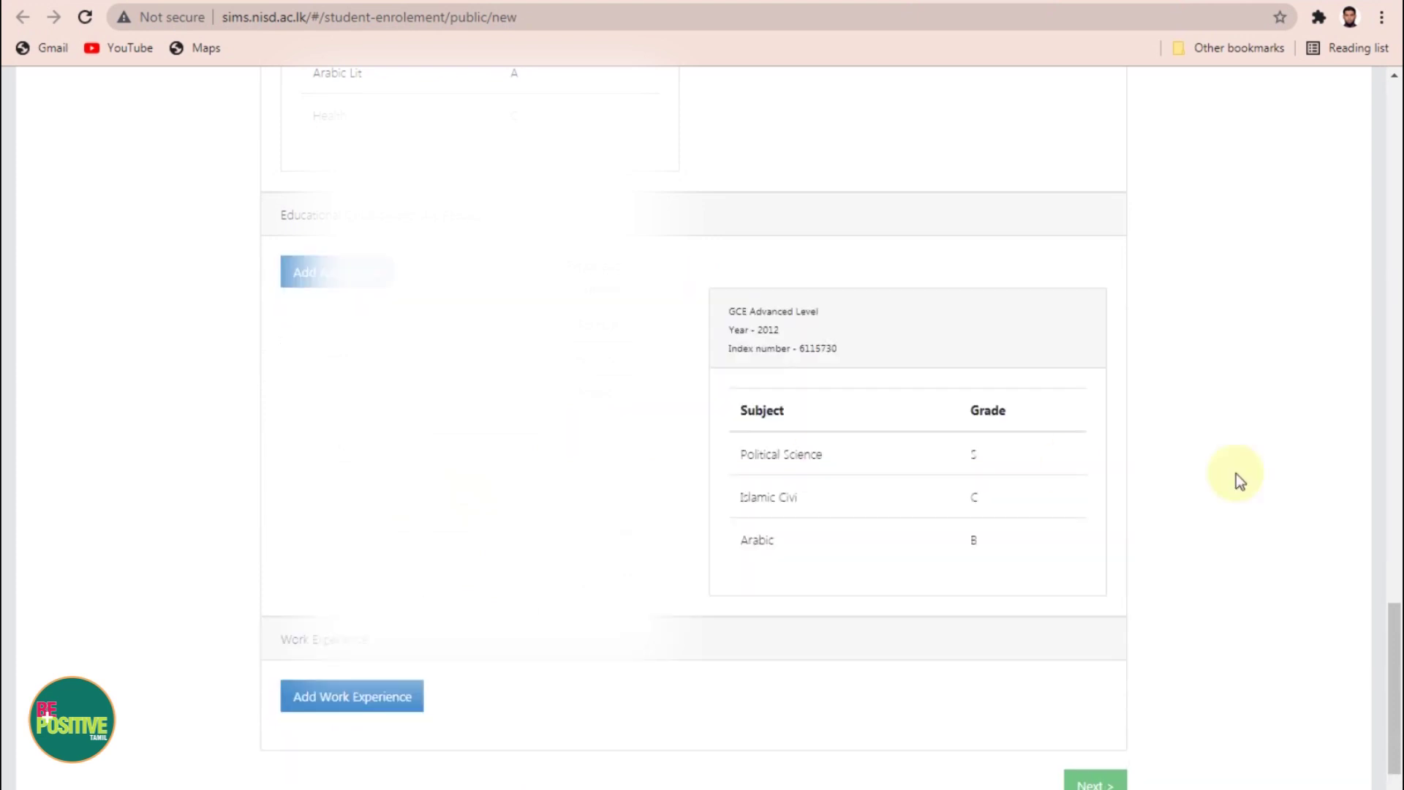
pyautogui.scroll(-1, 1240, 480)
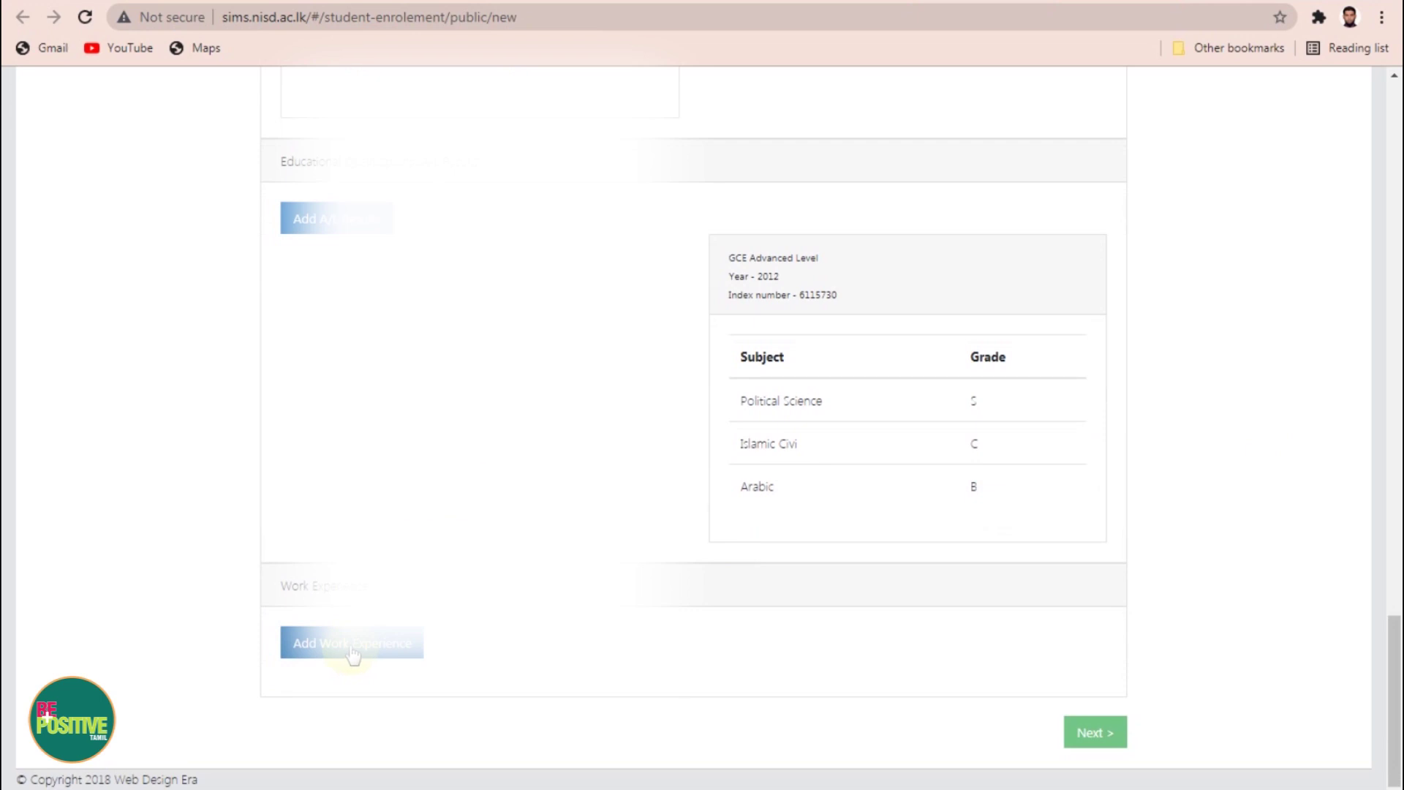
# Step: Add a work-experience entry with designation Teacher and period starting 2017
pyautogui.click(352, 643)
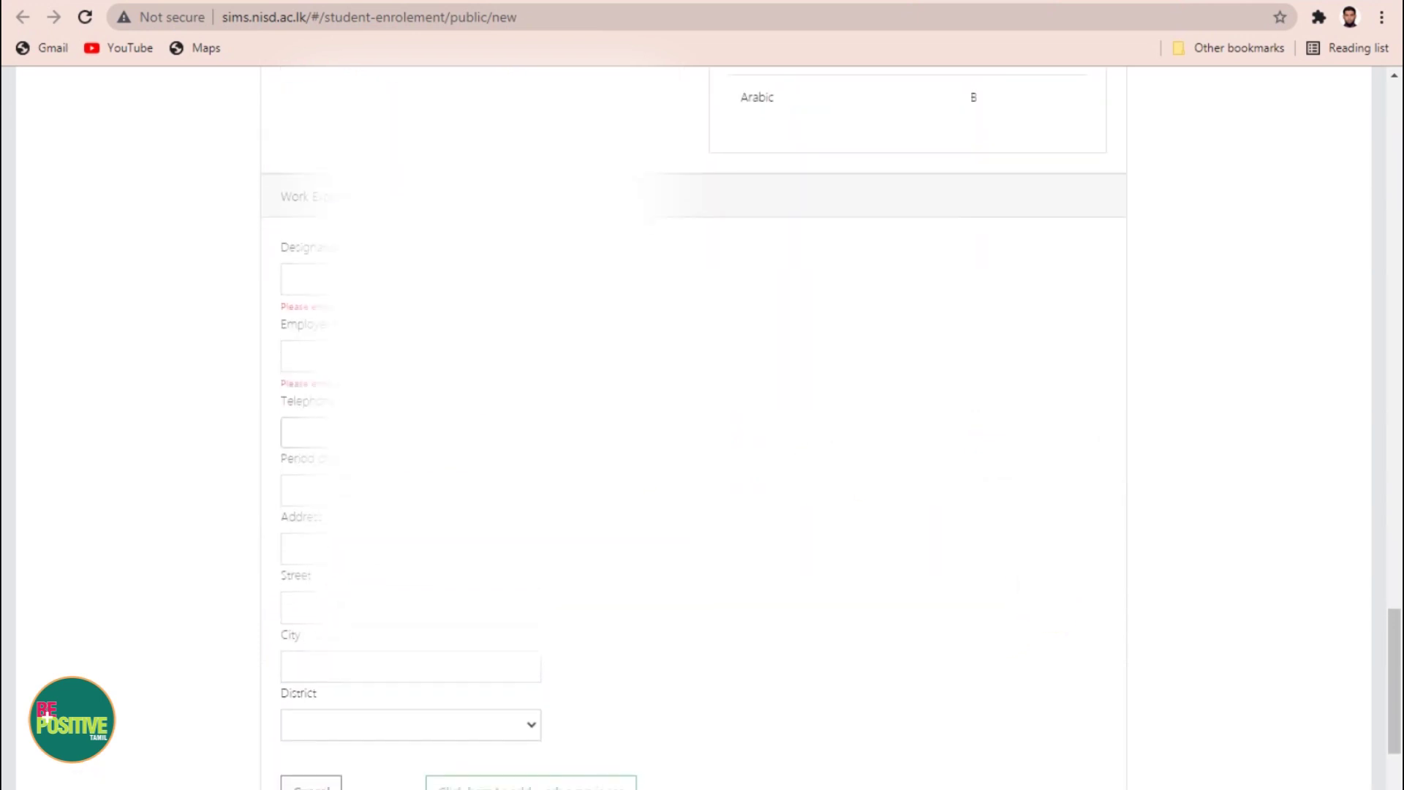
pyautogui.scroll(-2, 693, 439)
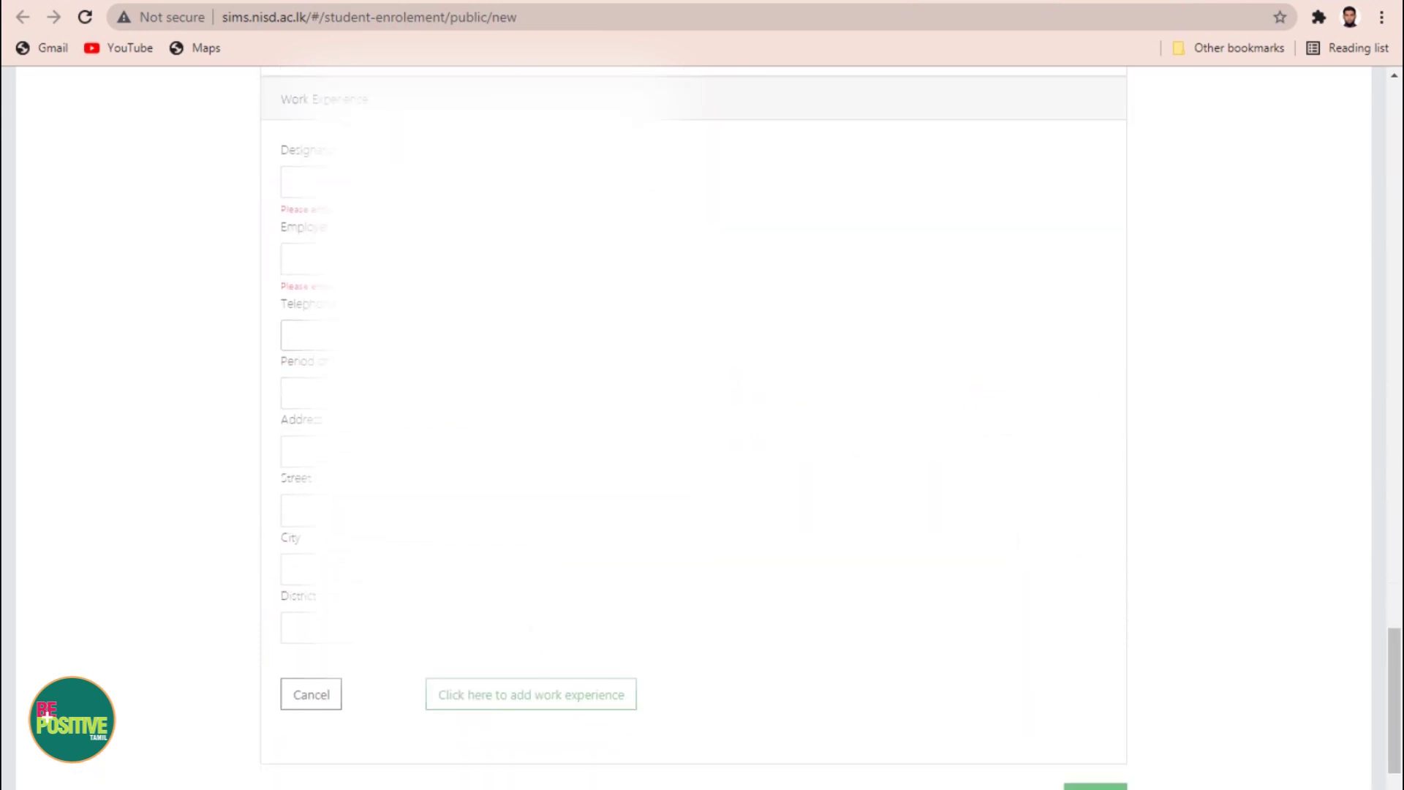
pyautogui.click(315, 183)
pyautogui.write('Teach')
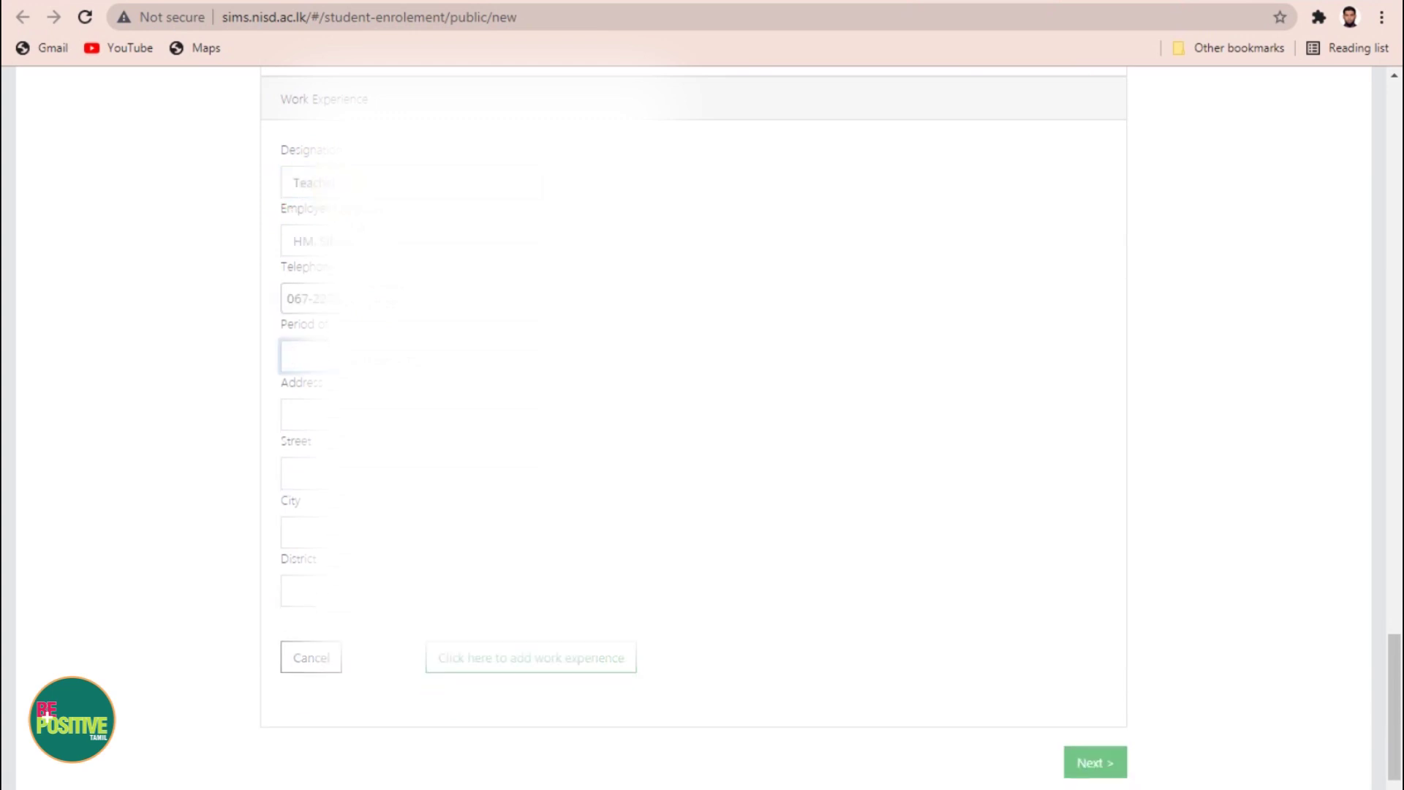
pyautogui.write('2017-20')
# Step: Enter the workplace address and copy it into the Street field
pyautogui.click(314, 402)
pyautogui.click(883, 418)
pyautogui.click(292, 414)
pyautogui.write('Ak-Akkaraipattu Muslim Cent')
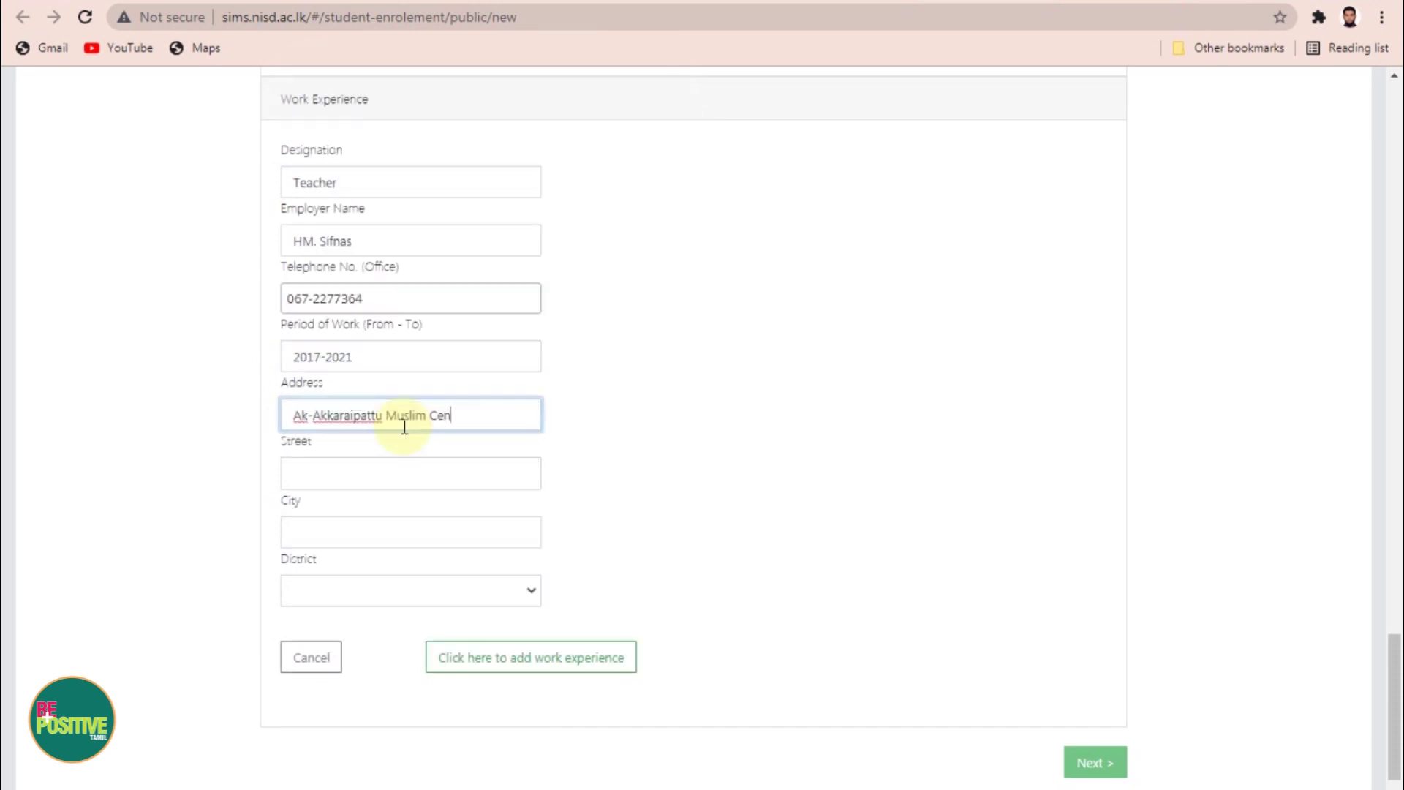
pyautogui.write('r')
pyautogui.write('al College (NS)')
pyautogui.tripleClick(405, 426)
pyautogui.hotkey('ctrl', 'c')
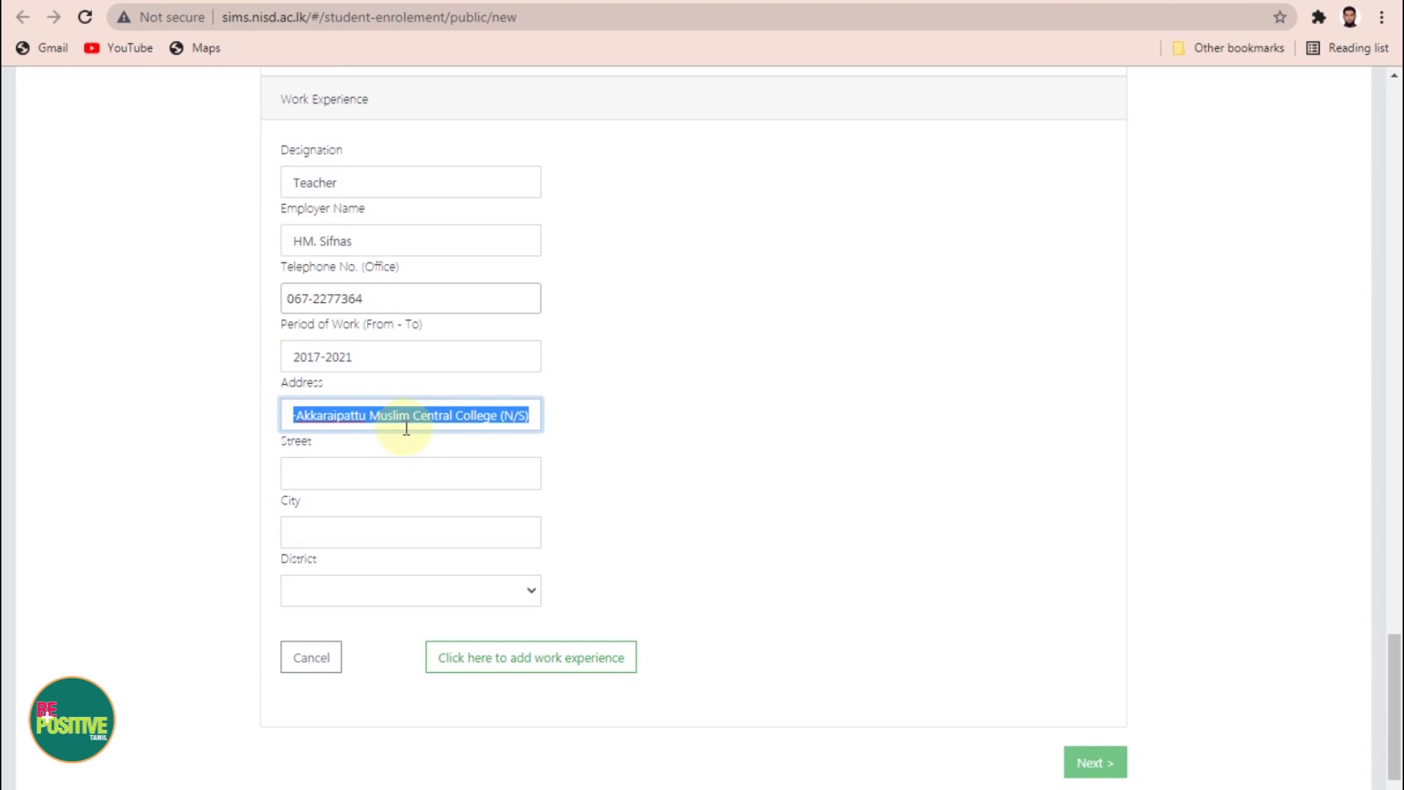
pyautogui.click(361, 476)
pyautogui.hotkey('ctrl', 'v')
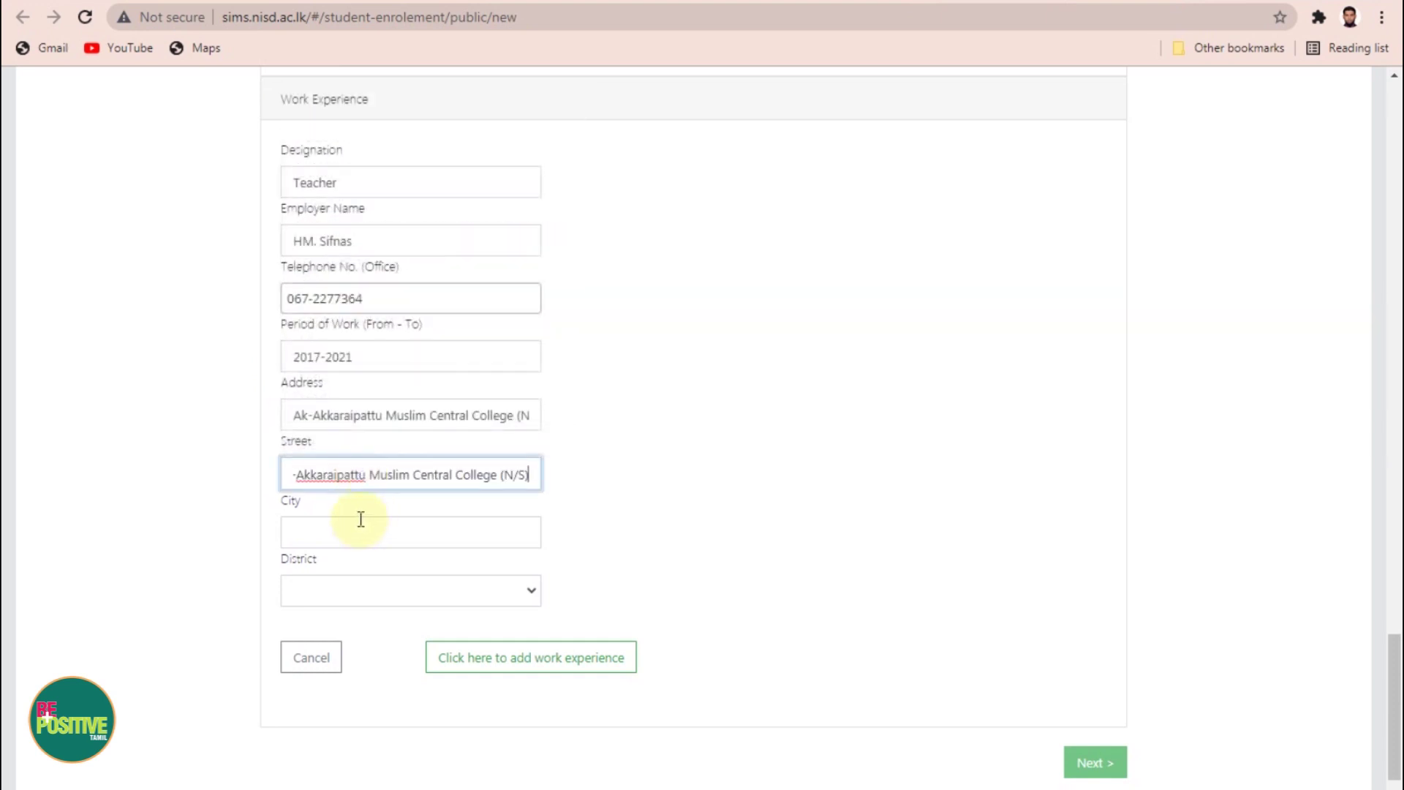
# Step: Set city Akkaraipattu and district Ampara, and save the work-experience entry
pyautogui.click(361, 528)
pyautogui.write('Akka')
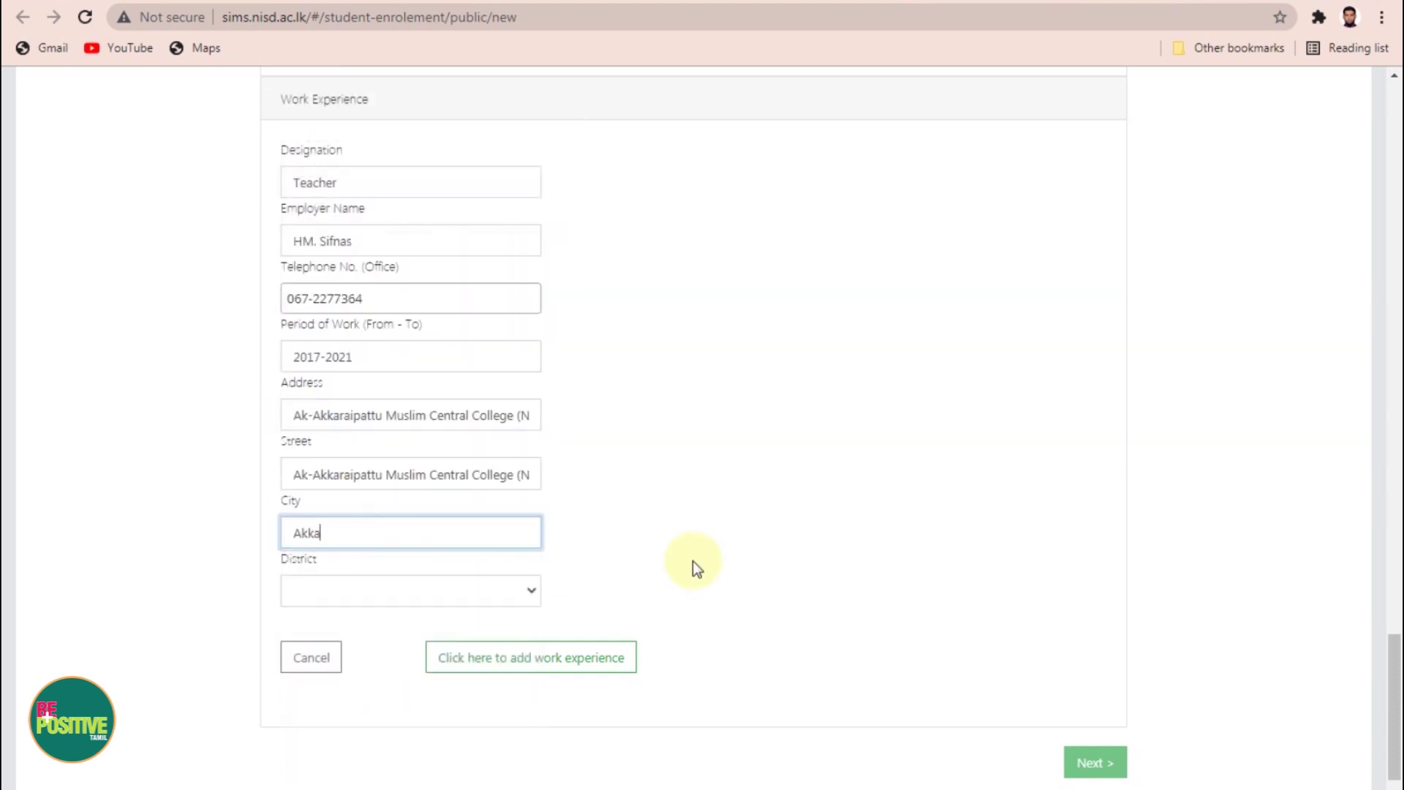
pyautogui.write('raipattu')
pyautogui.click(409, 589)
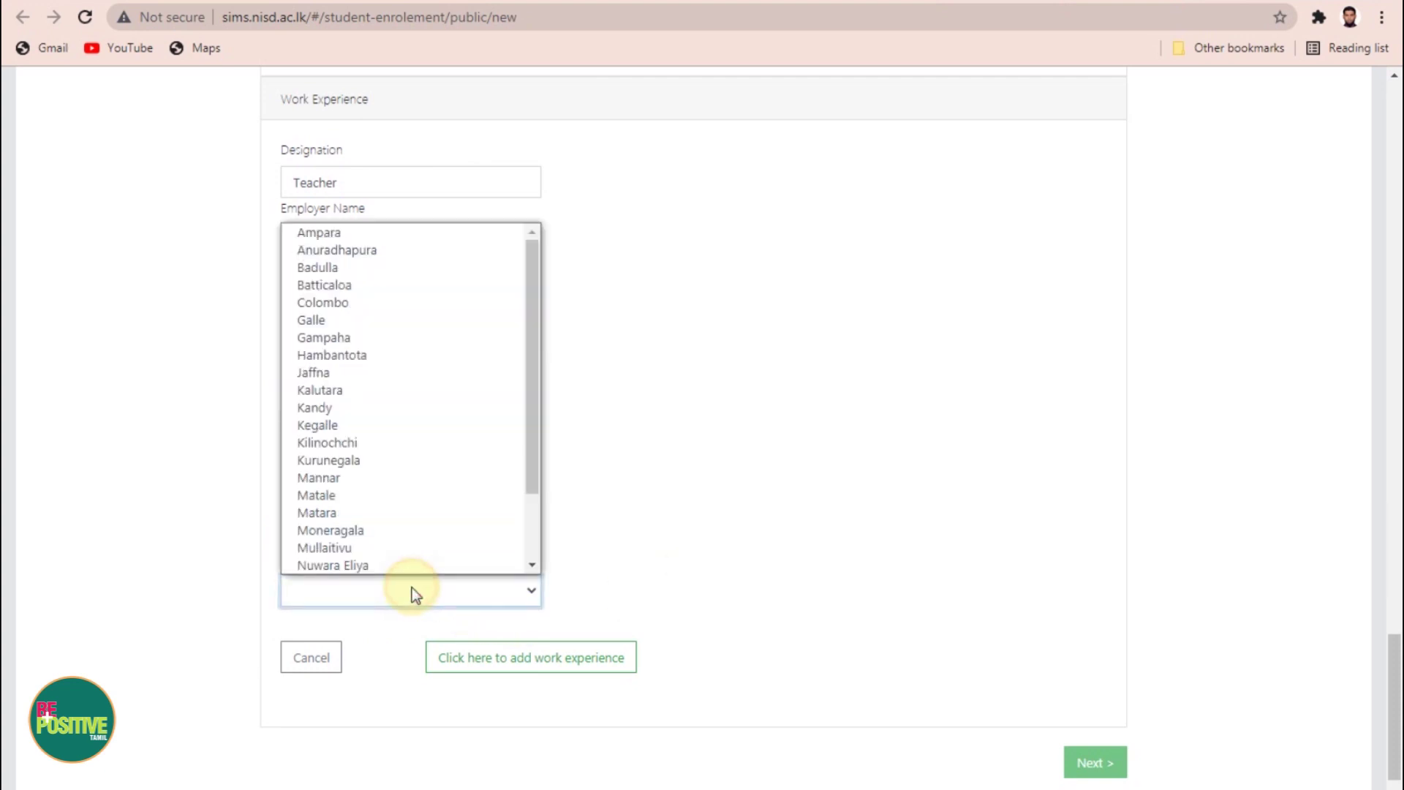
pyautogui.click(358, 234)
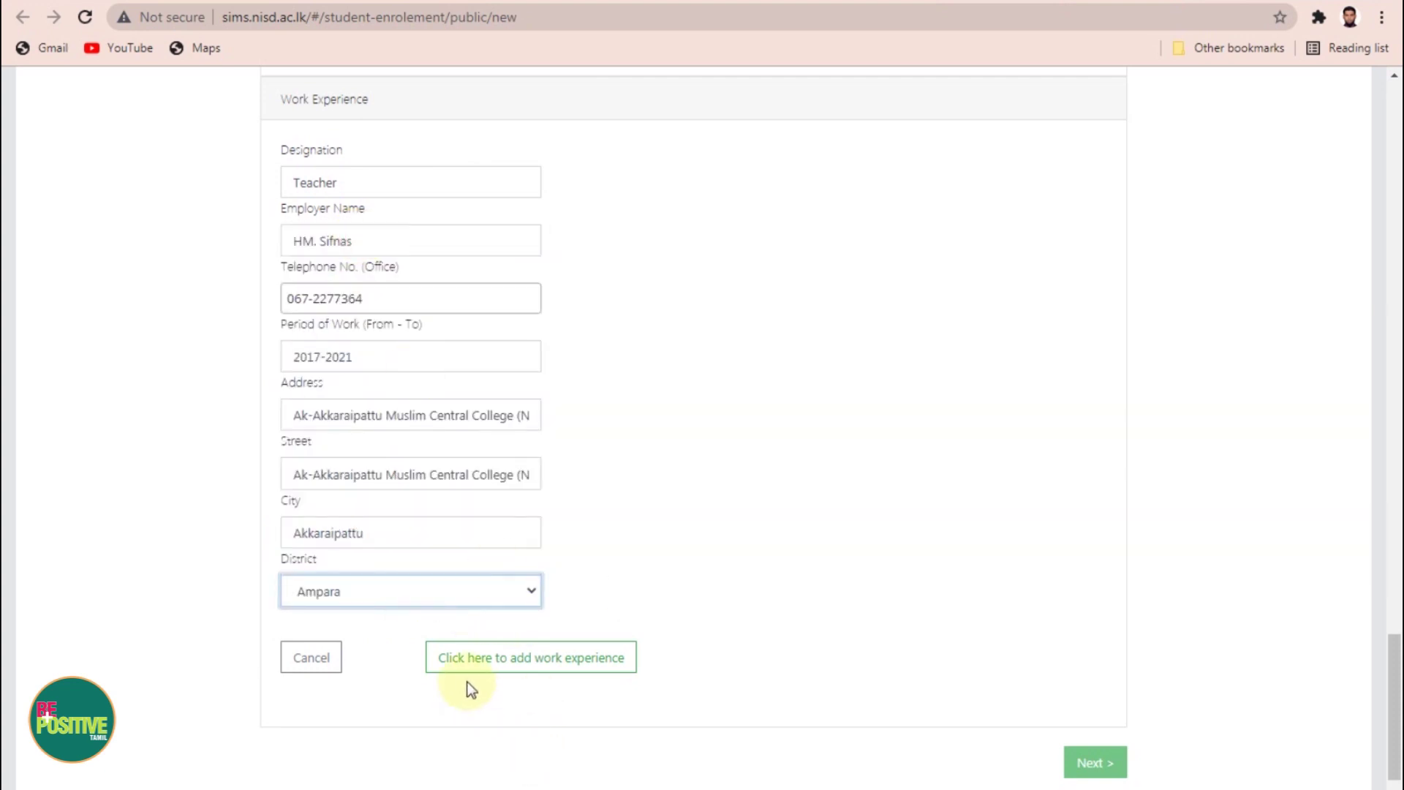
pyautogui.click(556, 666)
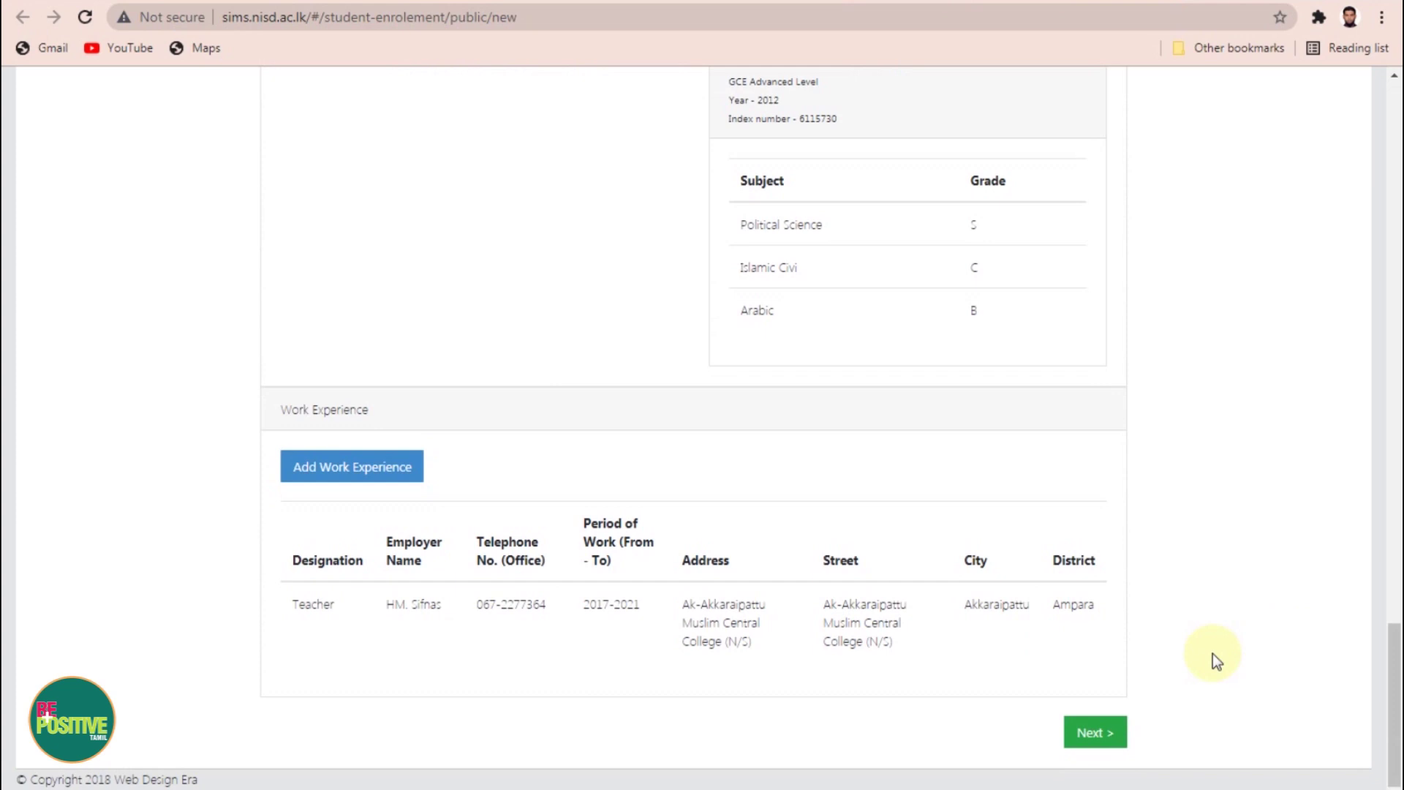
# Step: Move on to the review summary and submit the application with Verify And Submit
pyautogui.click(1094, 733)
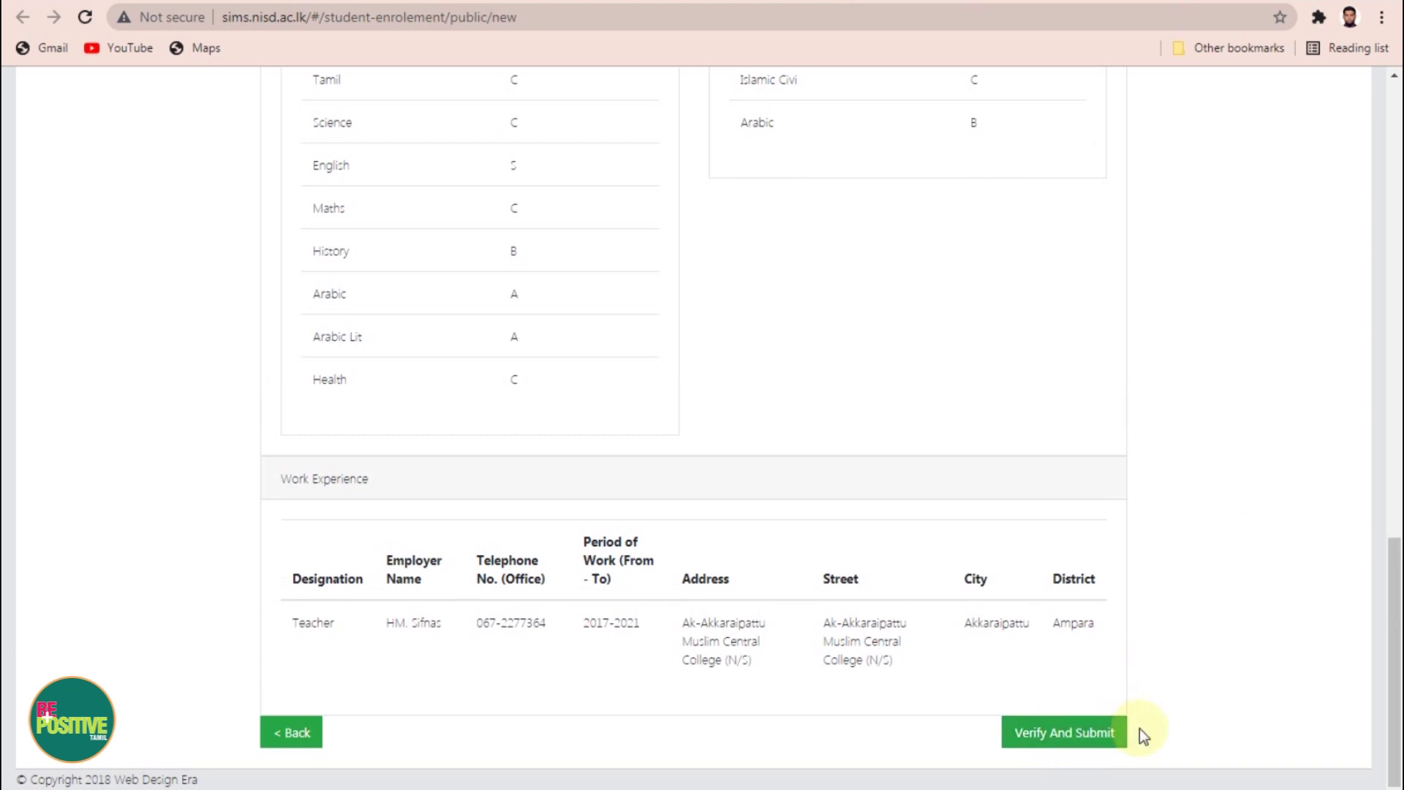
pyautogui.click(1064, 734)
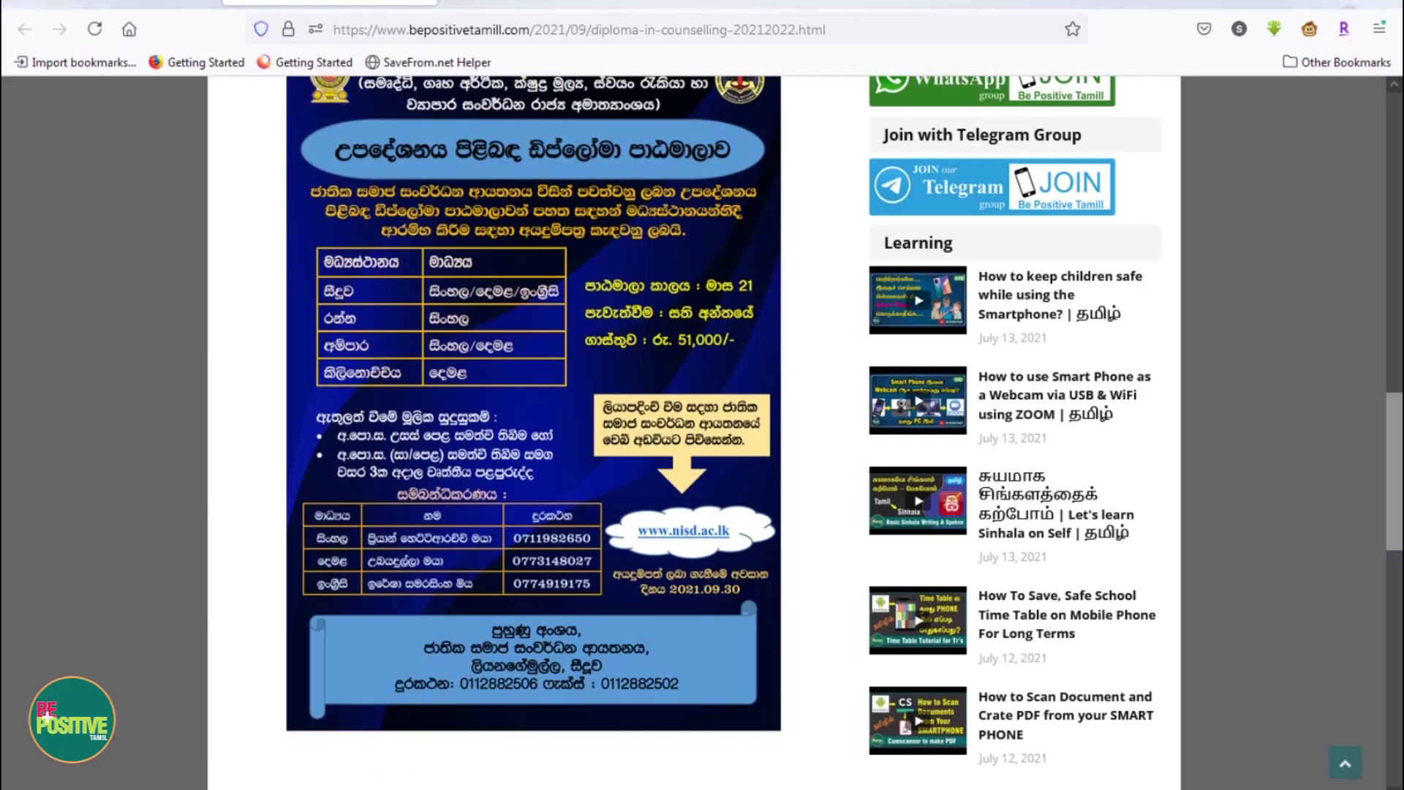
# Step: Open the NISD Application confirmation email in Gmail from a new Firefox tab
pyautogui.click(462, 2)
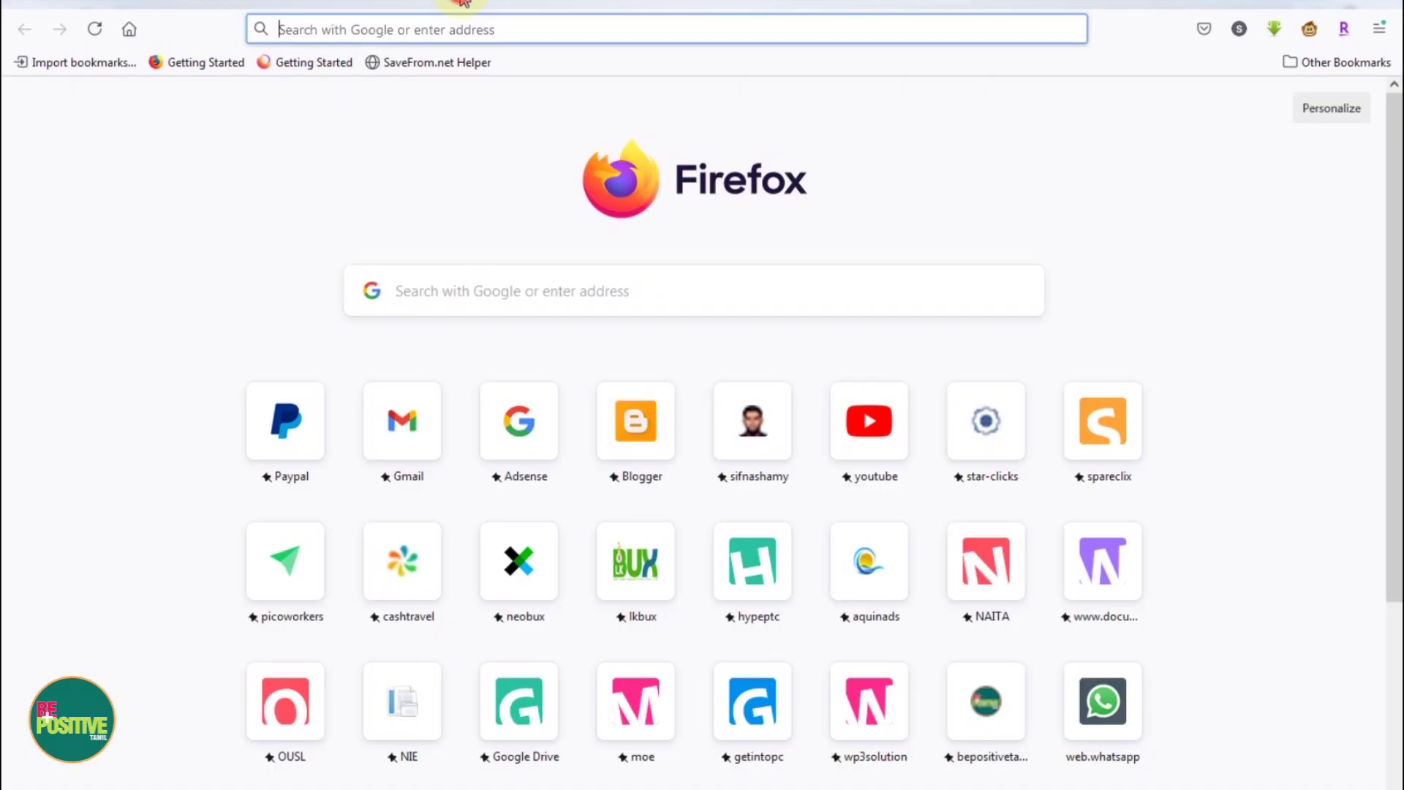
pyautogui.click(406, 420)
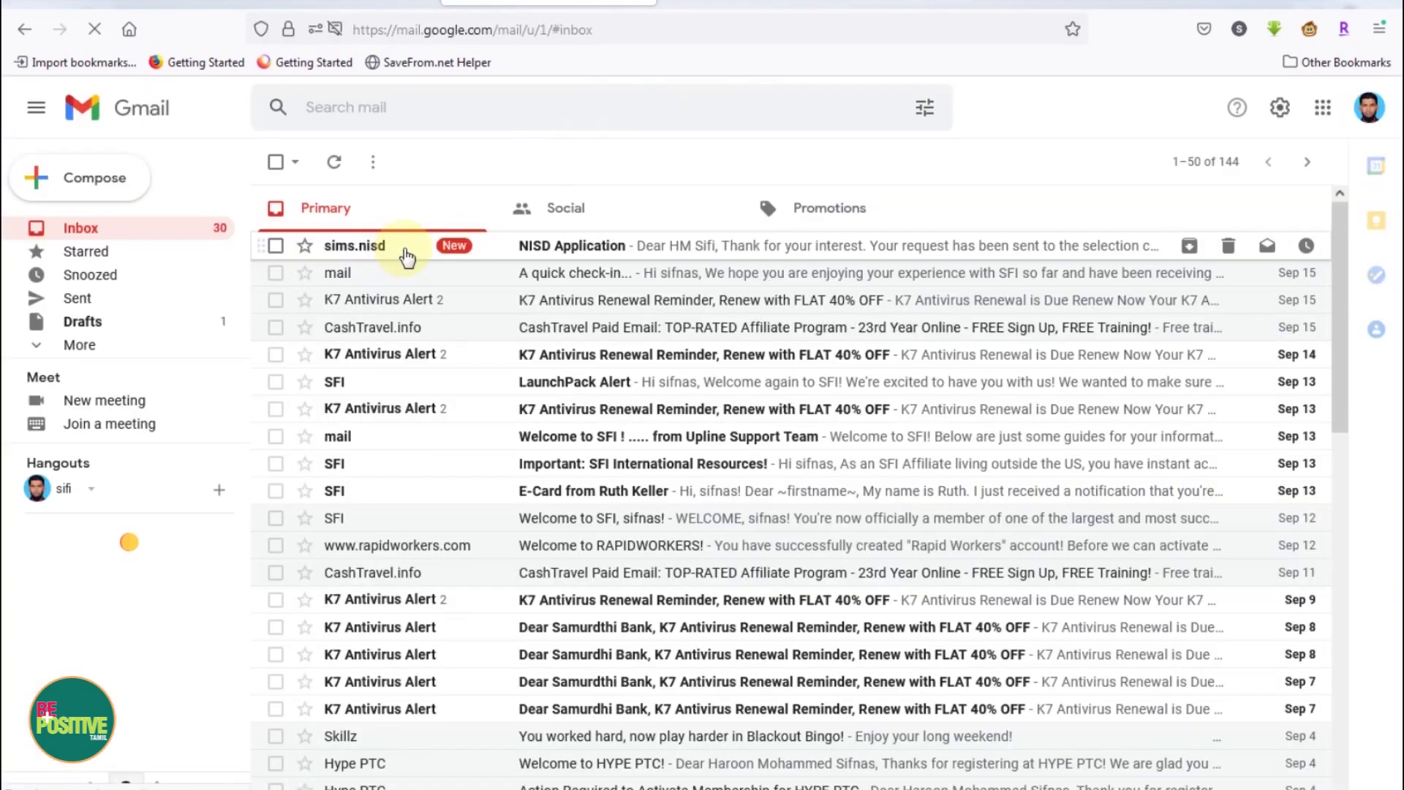
pyautogui.click(406, 253)
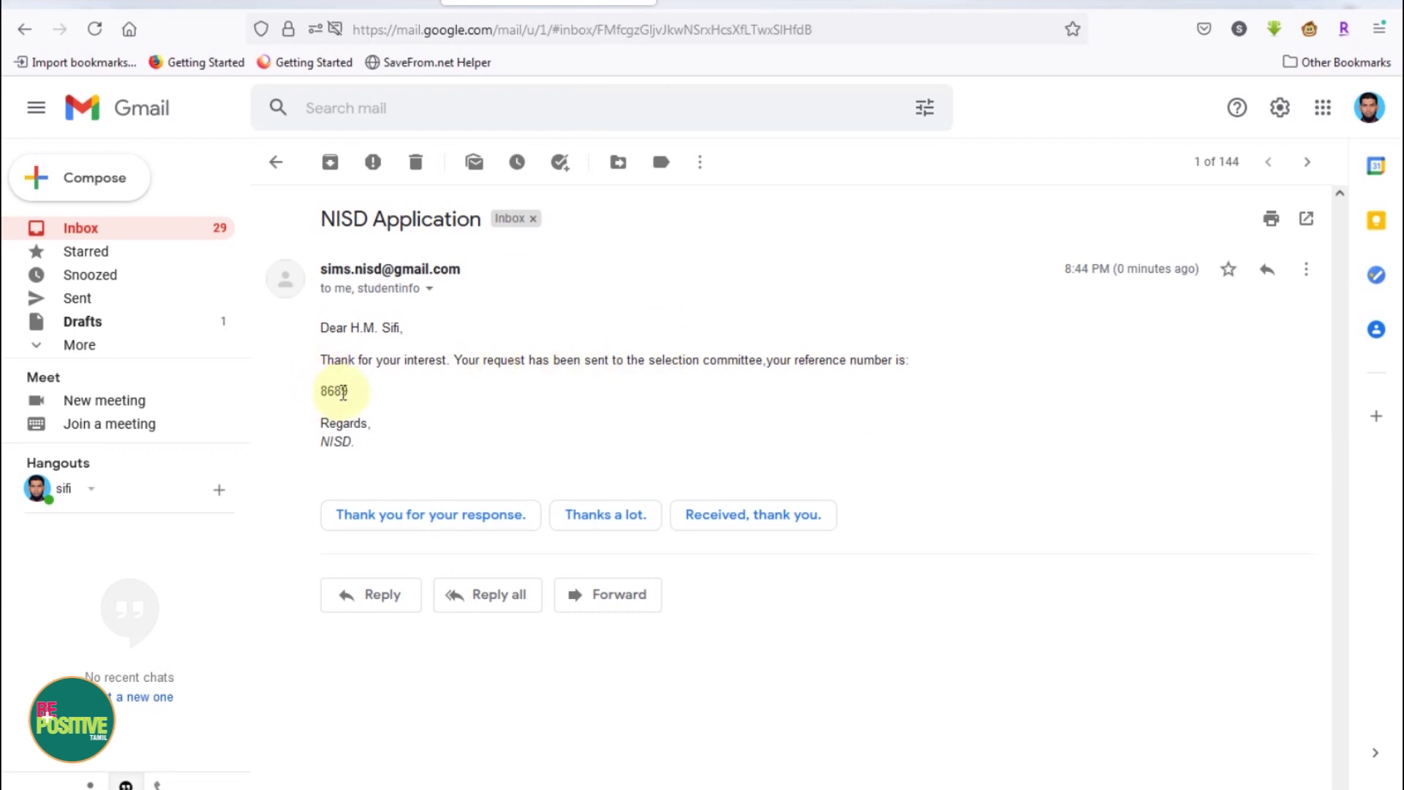
# Step: Select the email body showing the reference number, then return to Chrome's thank-you page
pyautogui.moveTo(370, 454); pyautogui.dragTo(419, 321)
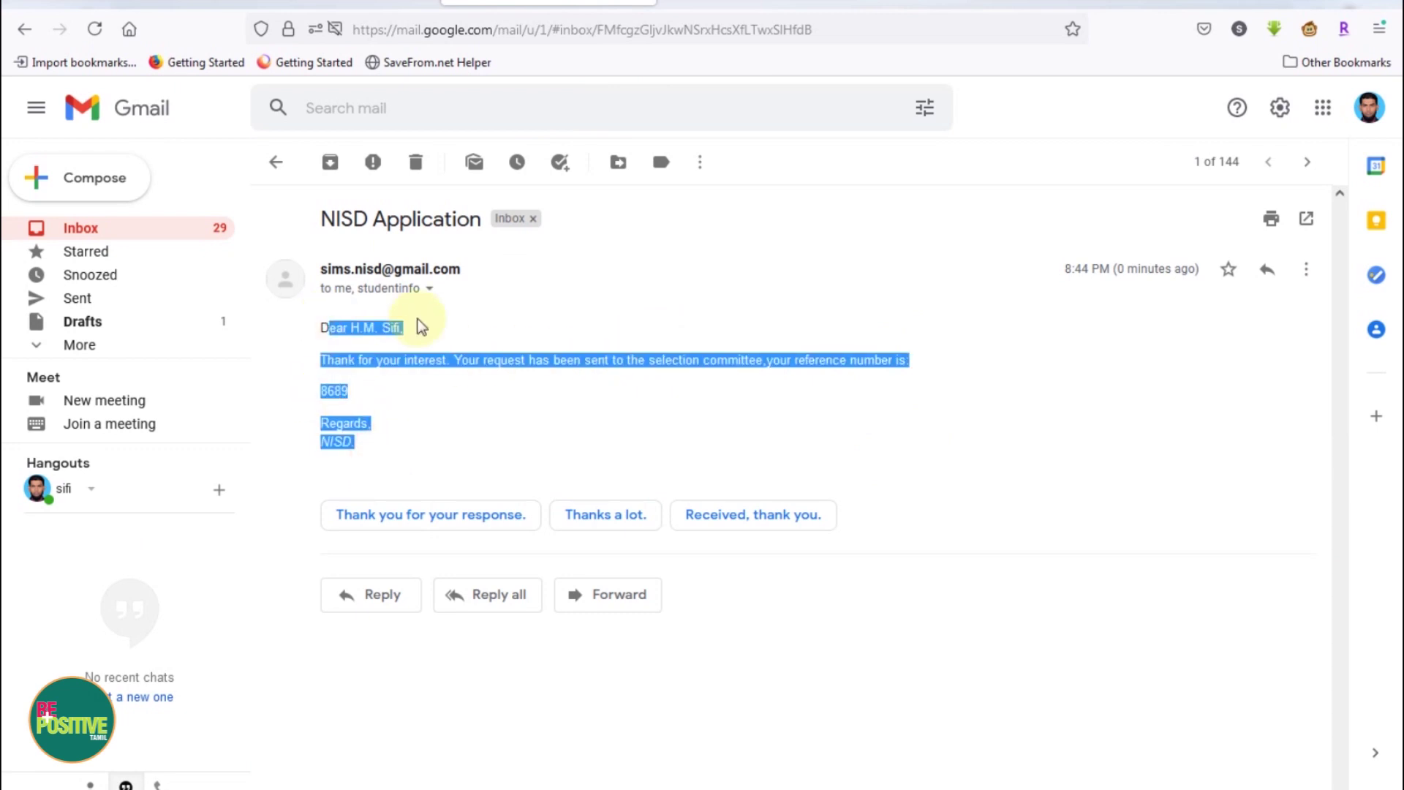
pyautogui.click(499, 329)
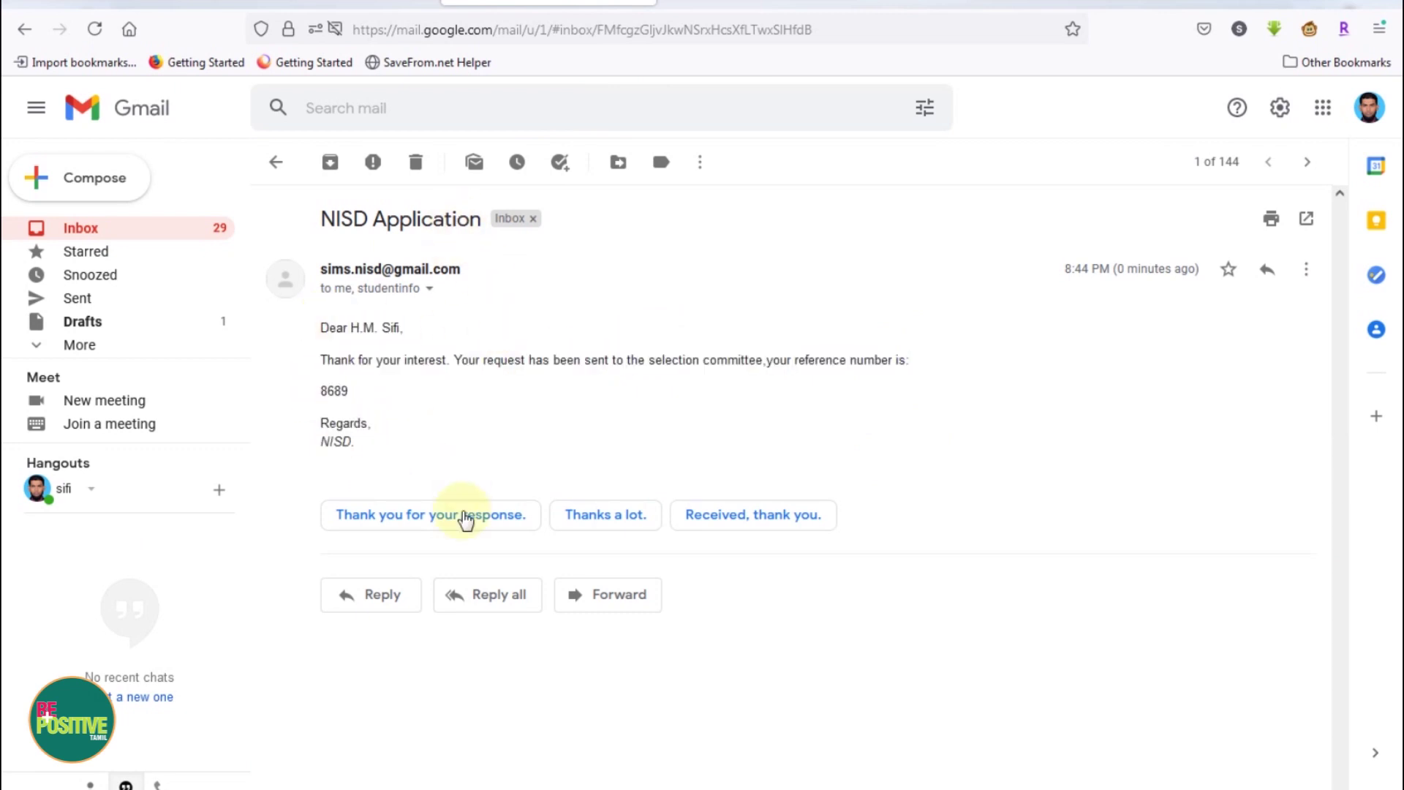
pyautogui.click(333, 781)
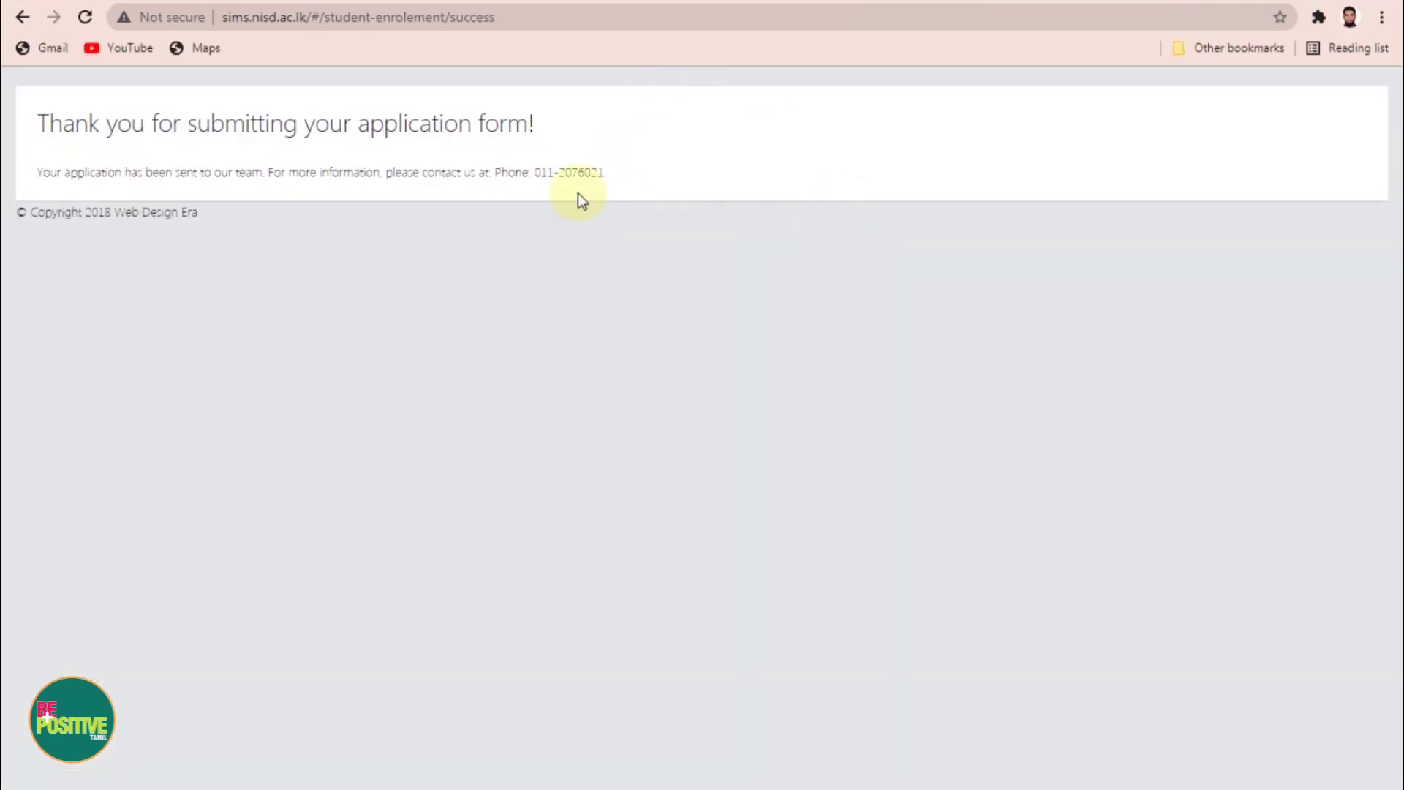